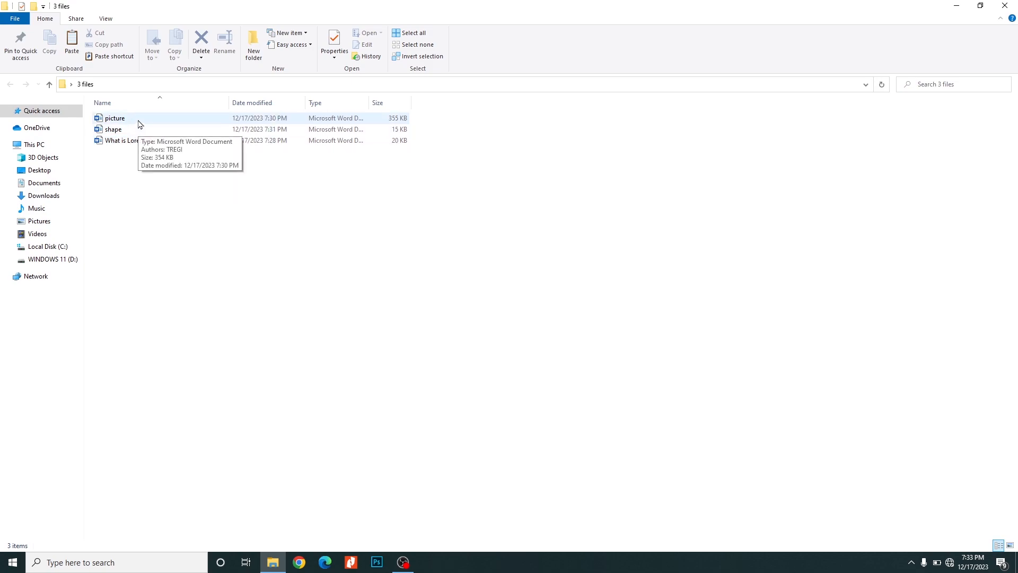
# - Open the picture document from the 3 files folder
pyautogui.doubleClick(140, 124)
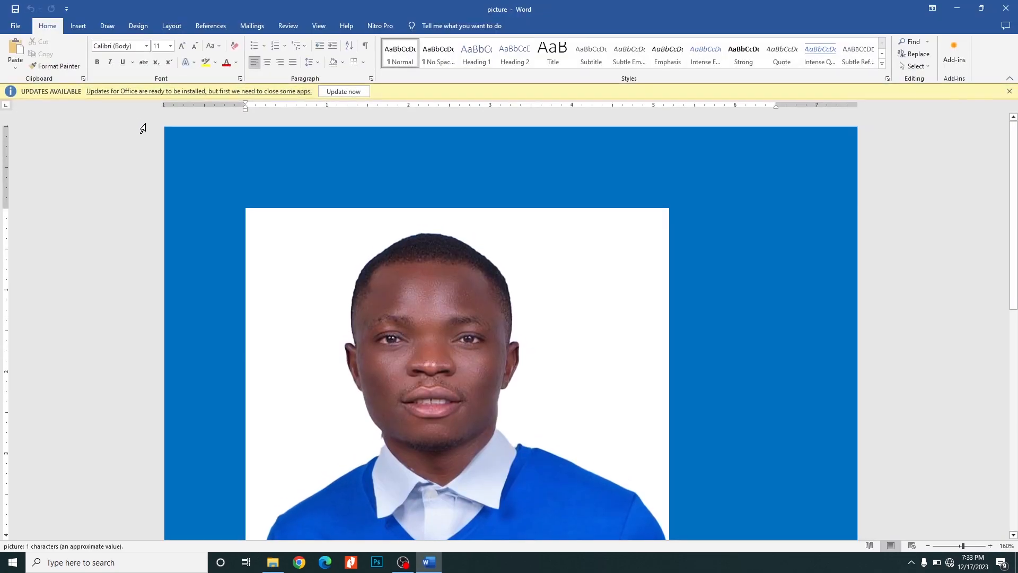
pyautogui.scroll(-3, 476, 281)
pyautogui.scroll(3, 477, 281)
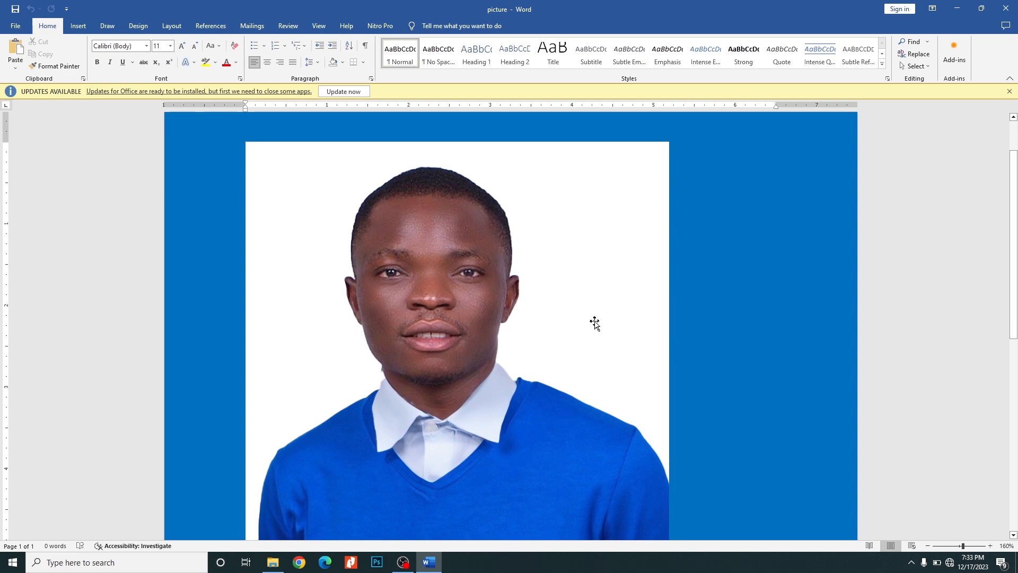
# - Start background removal on the portrait and mark the cut-off top of the hair as an area to keep
pyautogui.click(452, 228)
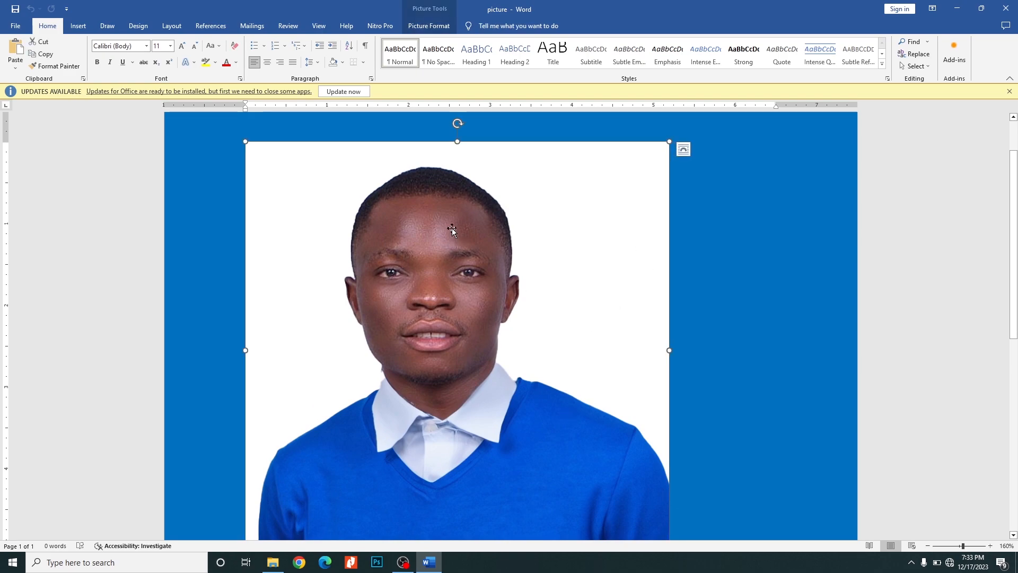
pyautogui.click(425, 27)
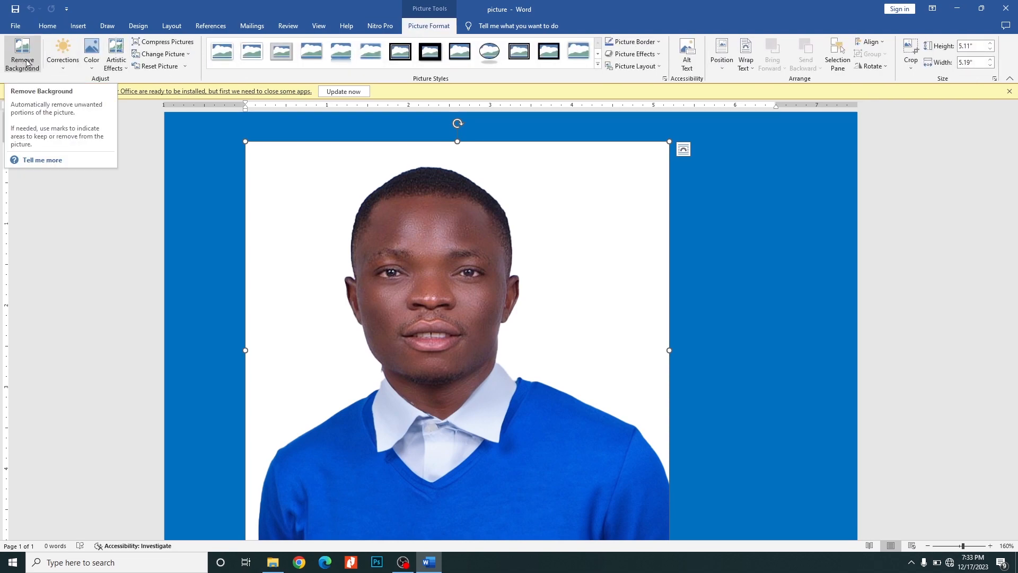
pyautogui.click(26, 60)
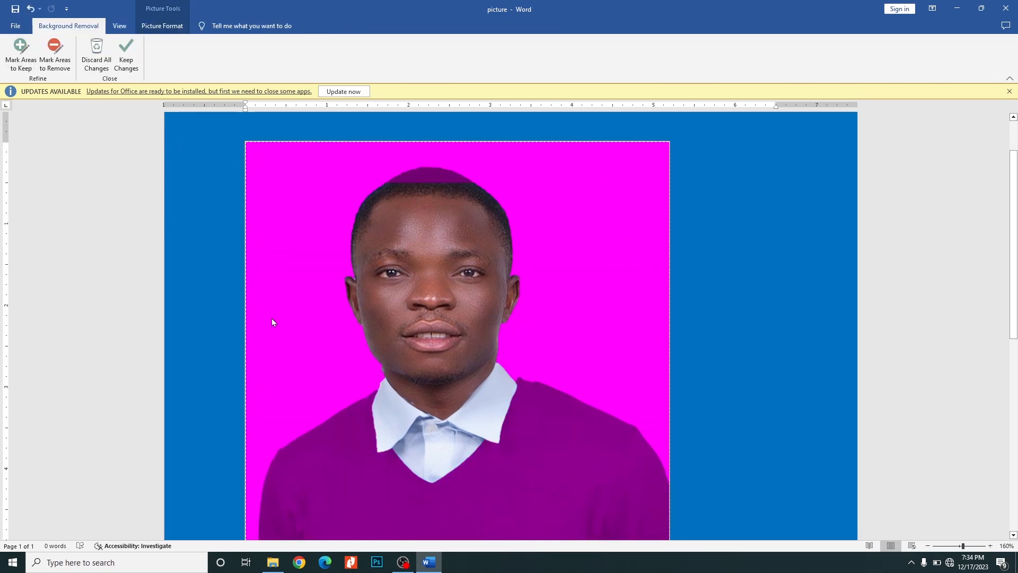
pyautogui.click(20, 48)
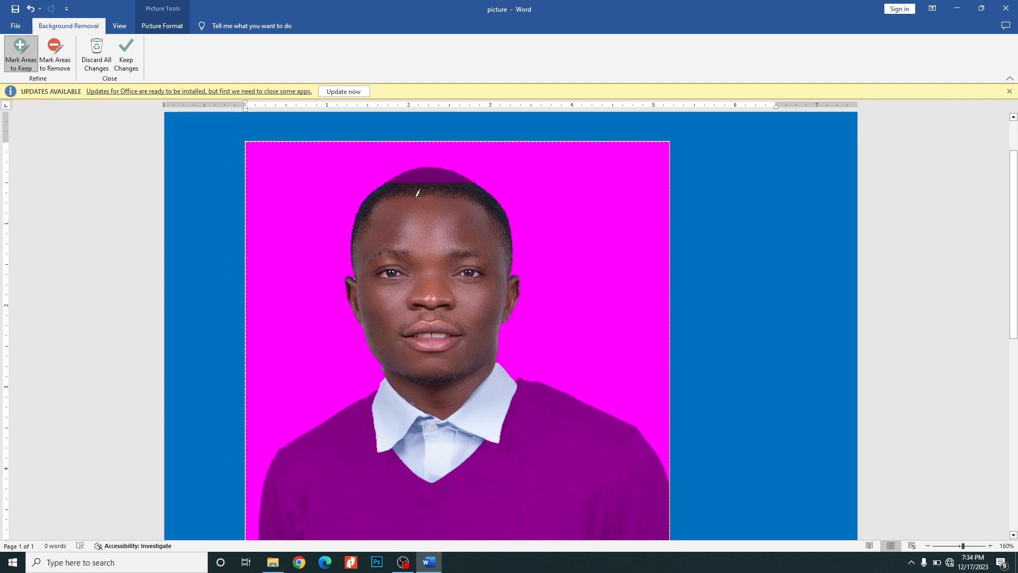
pyautogui.moveTo(398, 180); pyautogui.dragTo(464, 184)
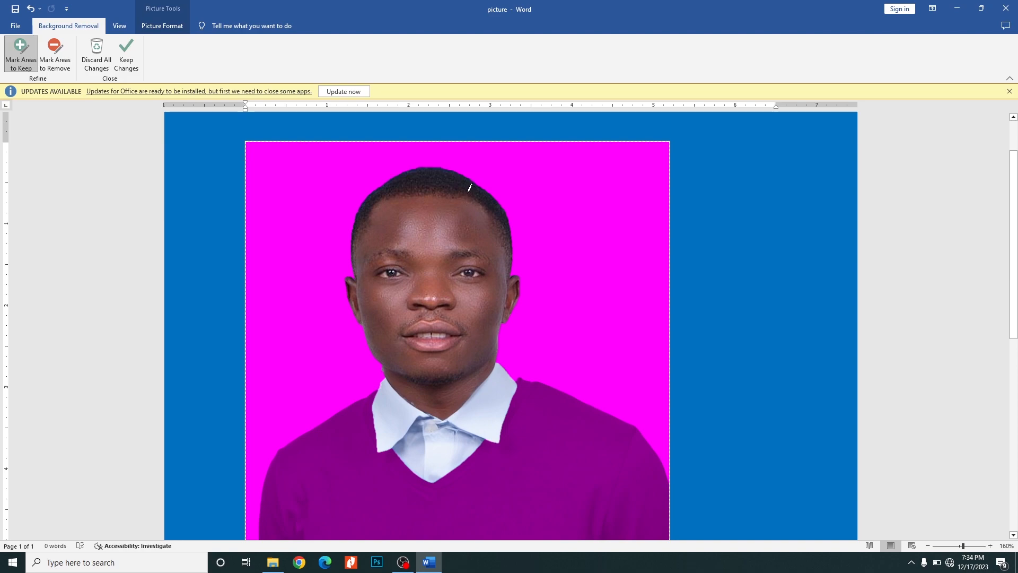
# - Mark the sweater's chest and both sleeves as areas to keep, and apply the background removal
pyautogui.scroll(-6, 469, 187)
pyautogui.scroll(4, 482, 186)
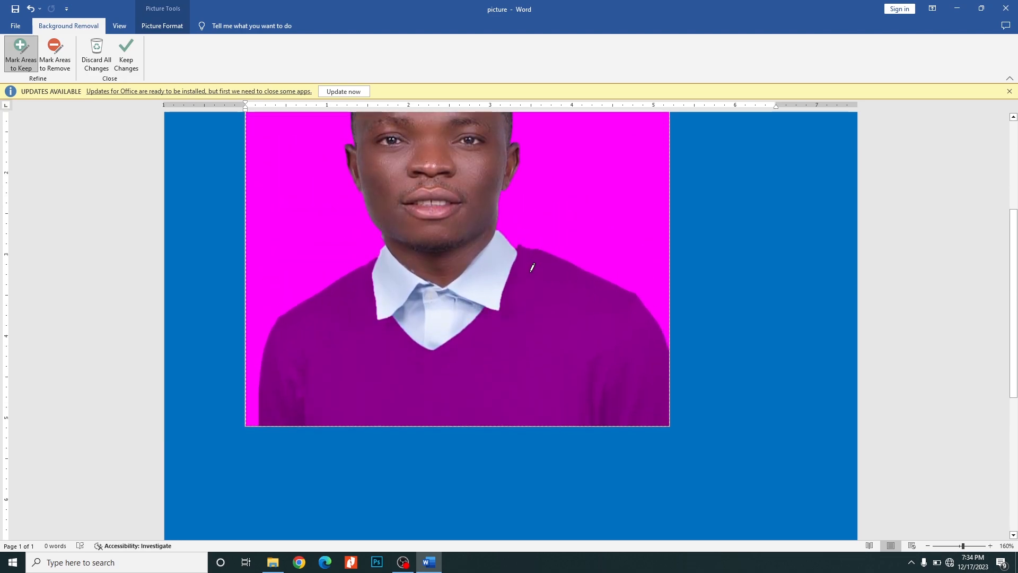
pyautogui.moveTo(526, 273)
pyautogui.mouseDown()
pyautogui.moveTo(604, 357)
pyautogui.moveTo(613, 424)
pyautogui.mouseUp()
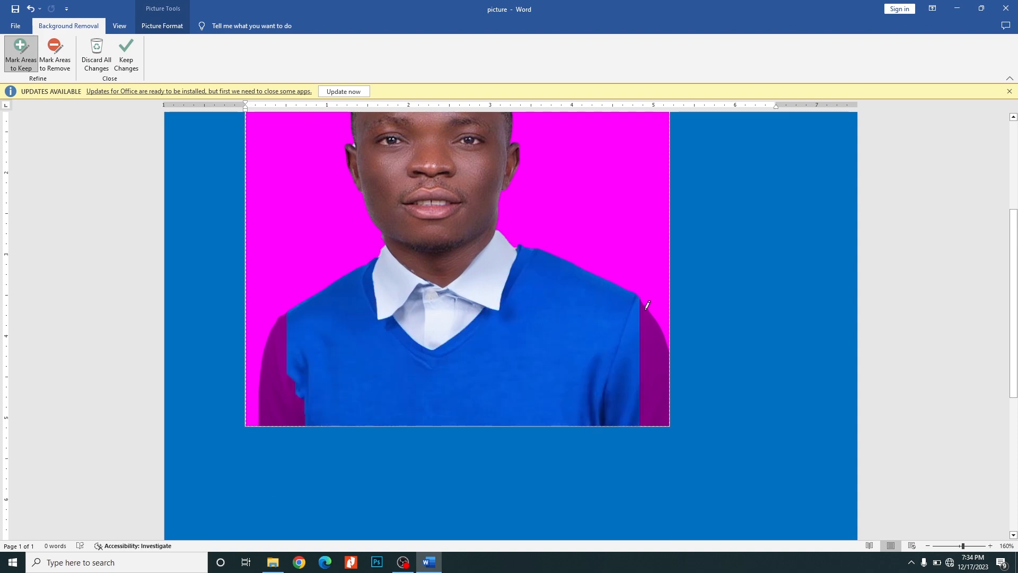
pyautogui.moveTo(643, 329); pyautogui.dragTo(669, 409)
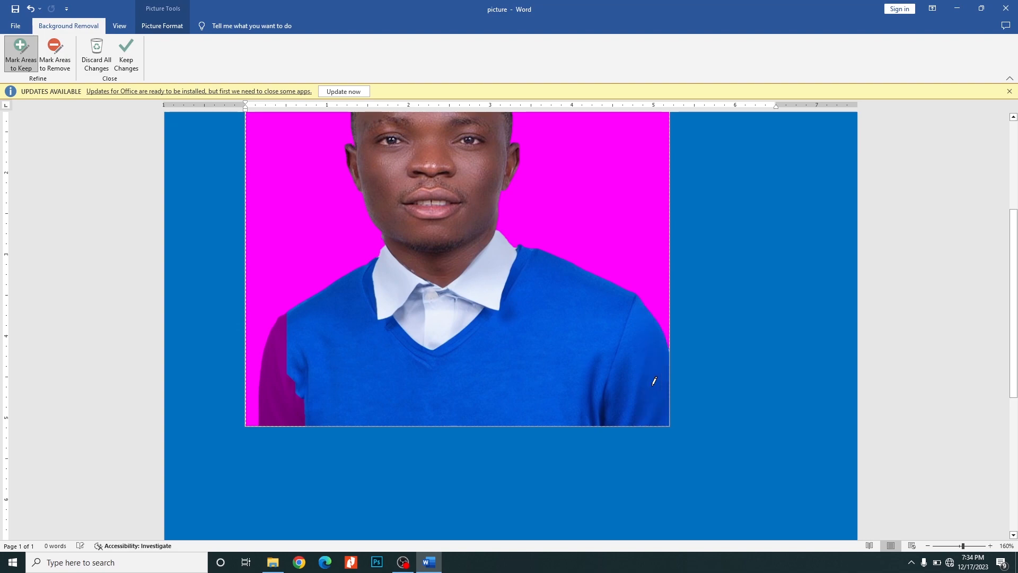
pyautogui.moveTo(290, 343); pyautogui.dragTo(272, 420)
pyautogui.scroll(4, 437, 327)
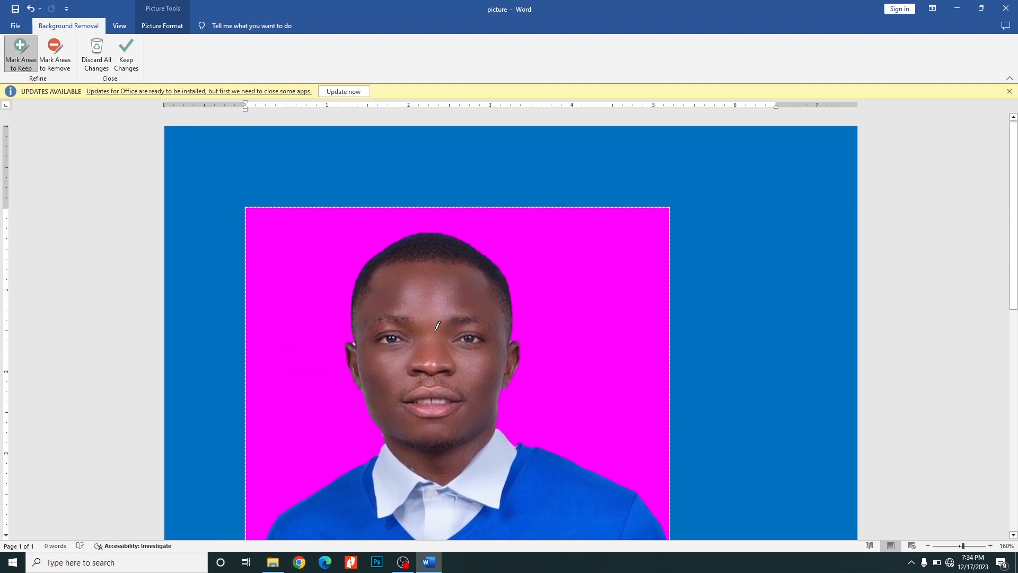
pyautogui.scroll(-4, 438, 326)
pyautogui.scroll(2, 438, 326)
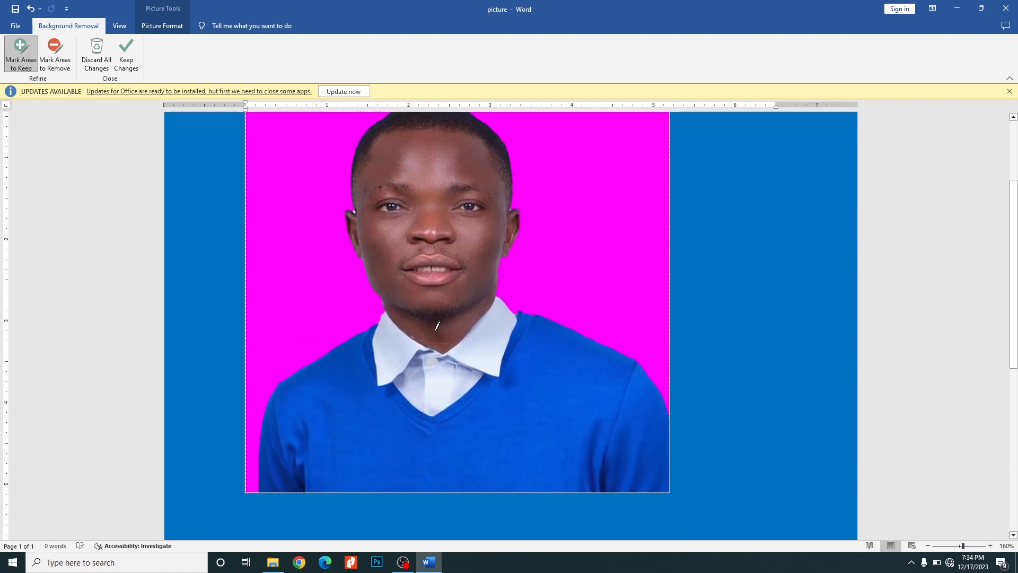
pyautogui.click(130, 58)
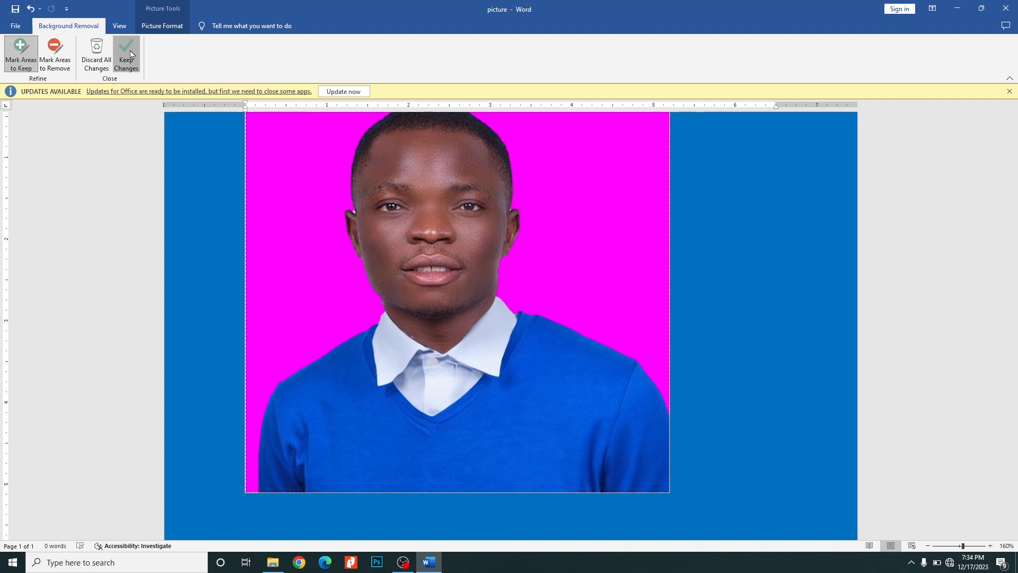
# - Shrink the portrait proportionally to about 3.02" by 3.06" and apply the rounded, bevelled rectangle picture style
pyautogui.scroll(2, 511, 258)
pyautogui.scroll(-1, 620, 229)
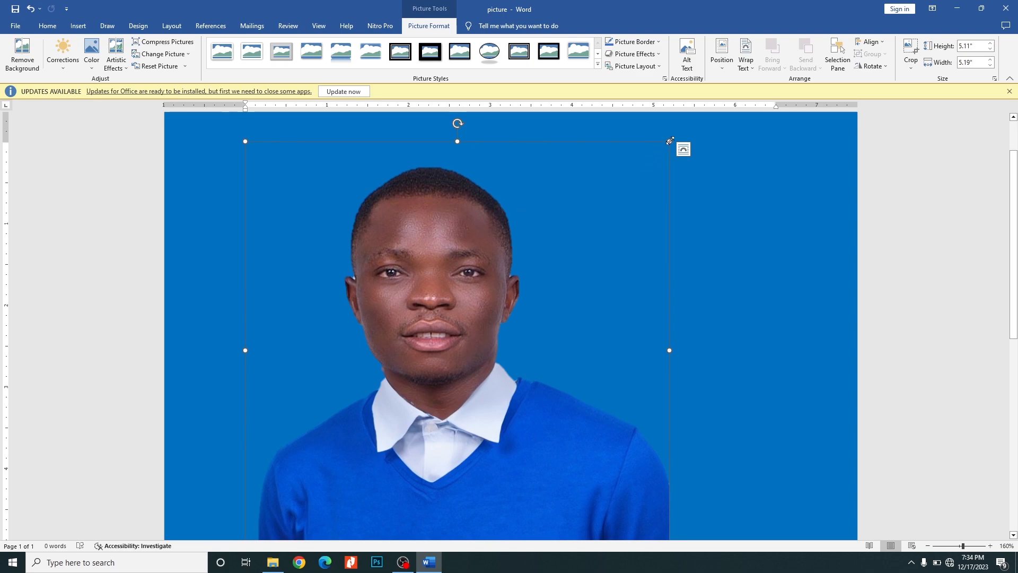
pyautogui.moveTo(670, 141); pyautogui.dragTo(496, 142)
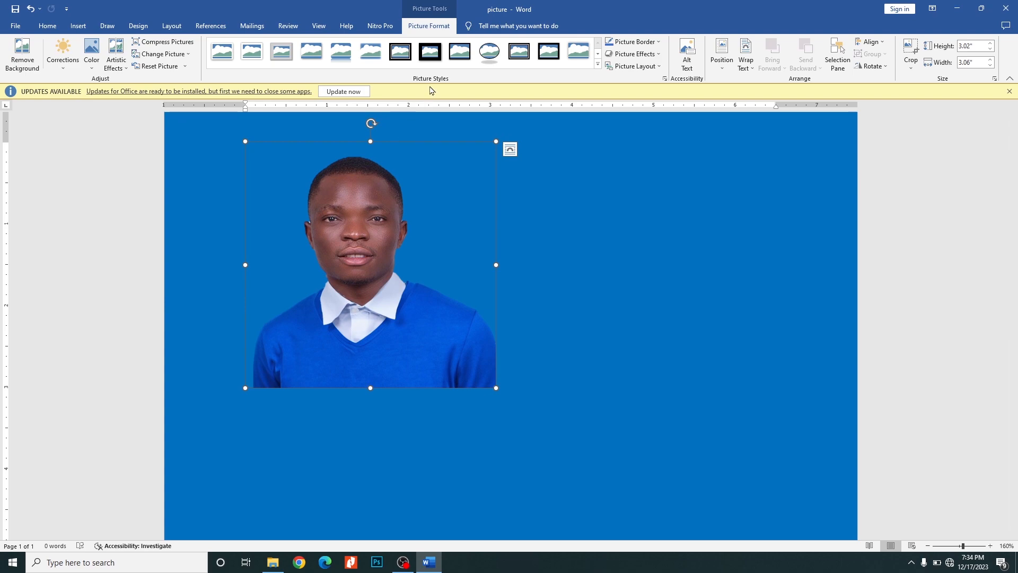
pyautogui.click(598, 64)
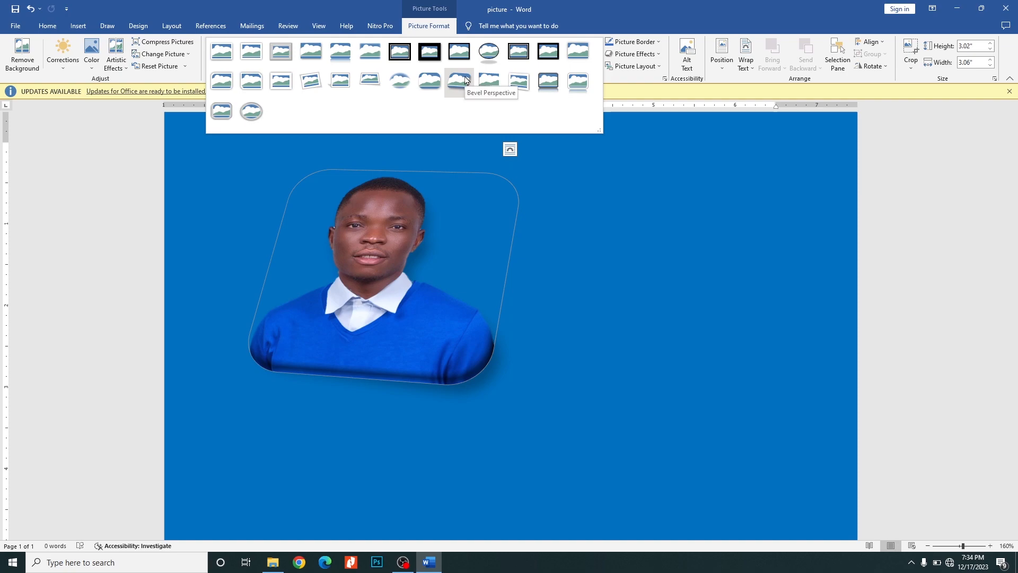
pyautogui.click(436, 84)
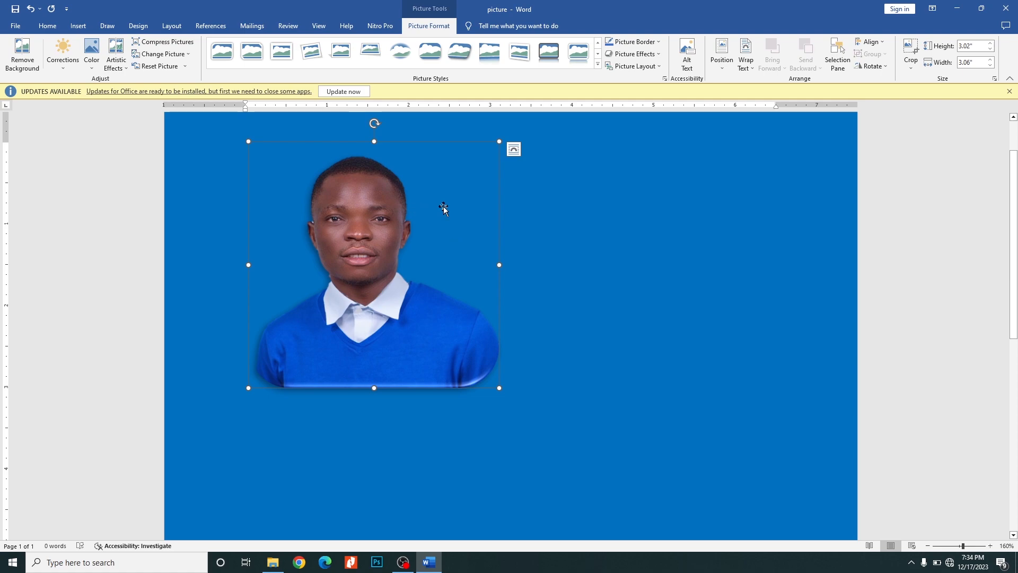
pyautogui.click(568, 201)
pyautogui.click(371, 214)
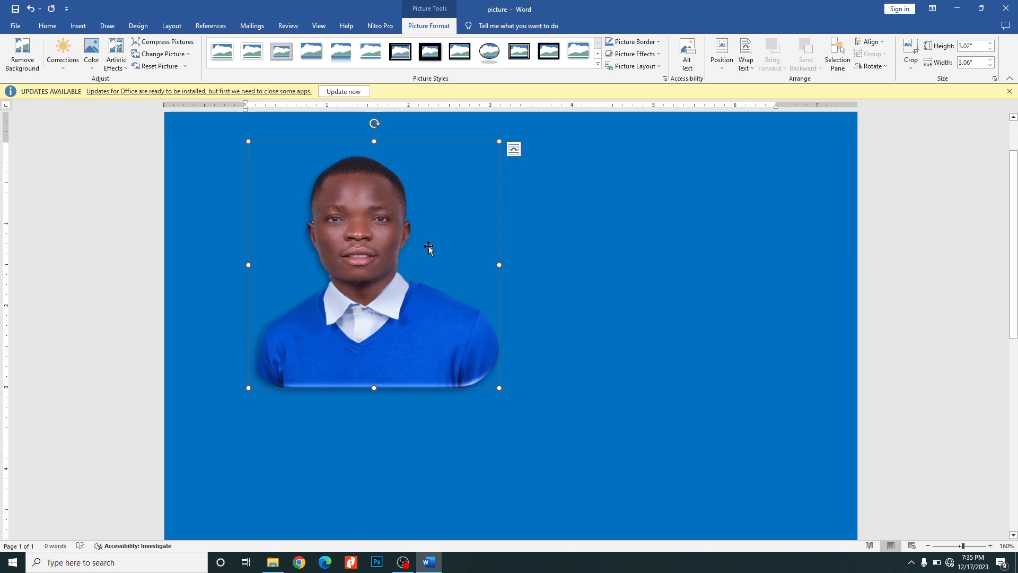
# - Crop the portrait to the teardrop basic shape so its lower edge is rounded
pyautogui.click(910, 72)
pyautogui.moveTo(924, 94)
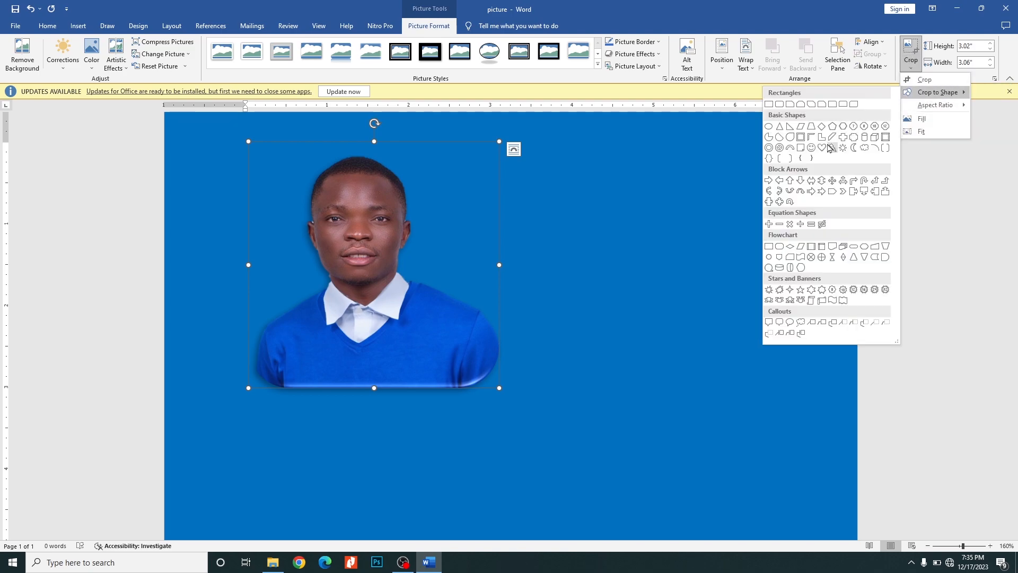
pyautogui.click(793, 137)
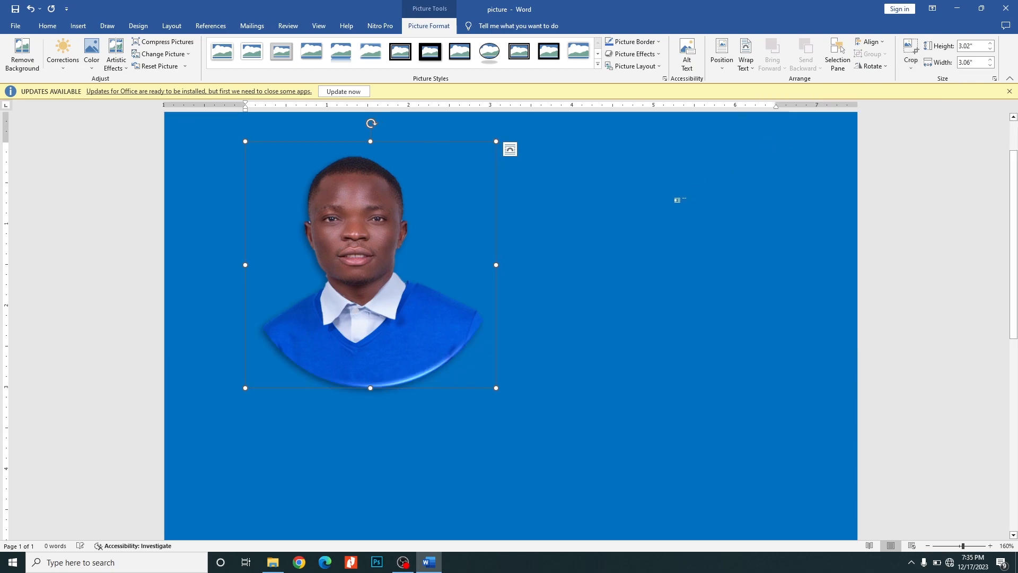
pyautogui.click(595, 265)
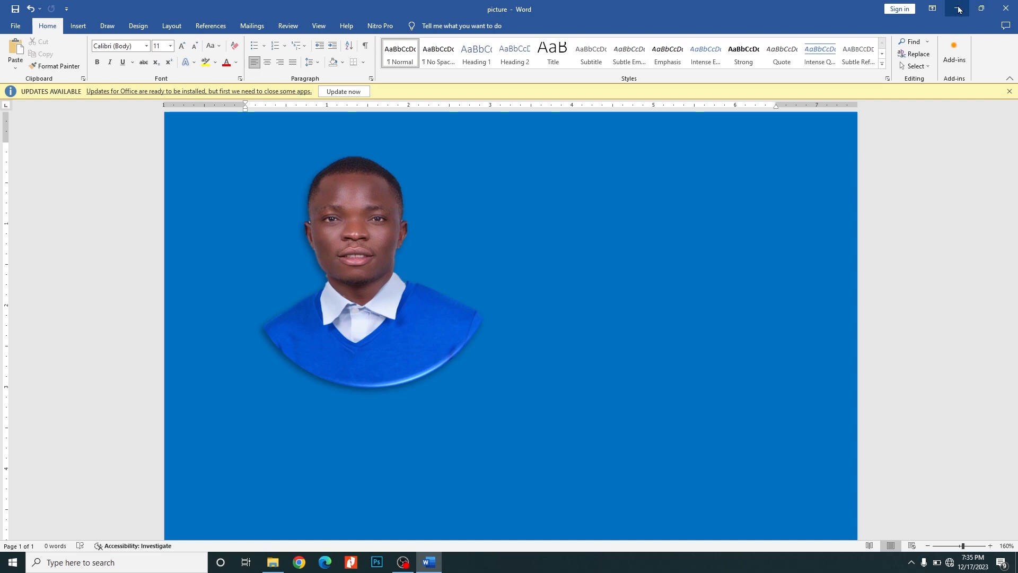
# - Open the shape document from the 3 files folder and deepen the outlined cube into a long diagonal bar
pyautogui.click(273, 562)
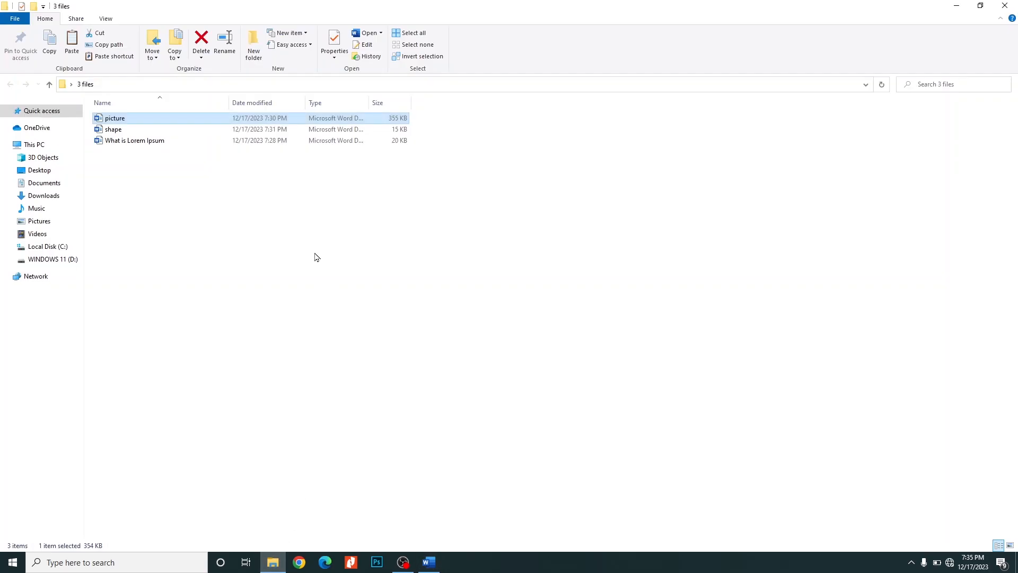
pyautogui.doubleClick(144, 132)
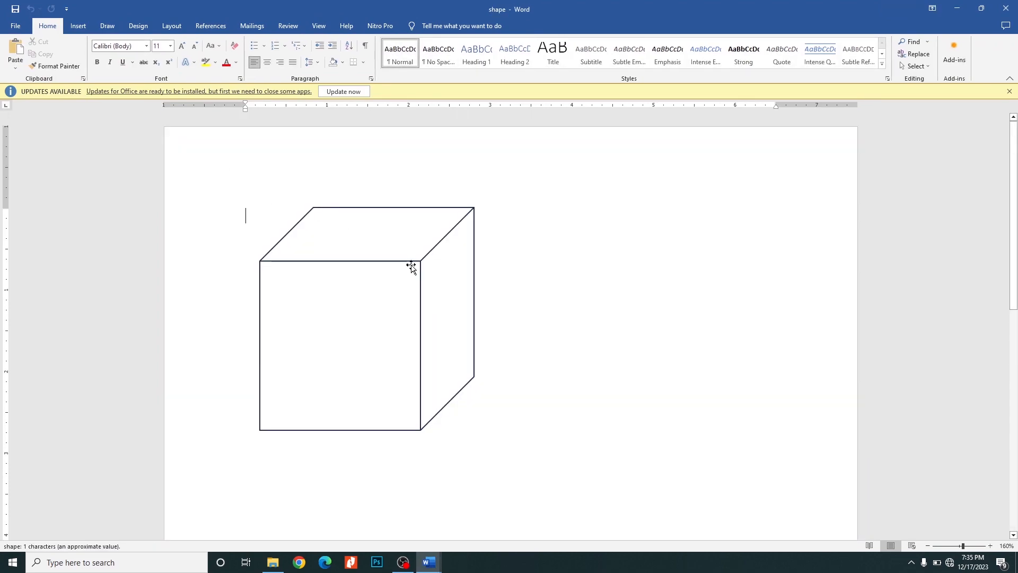
pyautogui.click(416, 262)
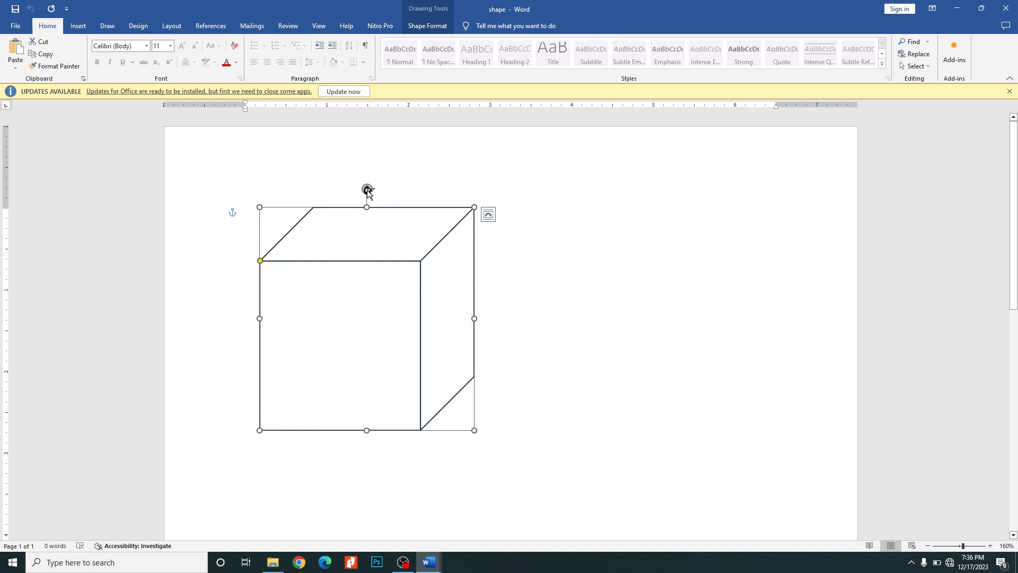
pyautogui.moveTo(367, 190)
pyautogui.mouseDown()
pyautogui.moveTo(409, 204)
pyautogui.moveTo(472, 275)
pyautogui.moveTo(324, 198)
pyautogui.moveTo(381, 209)
pyautogui.moveTo(352, 196)
pyautogui.moveTo(368, 201)
pyautogui.mouseUp()
pyautogui.moveTo(260, 261)
pyautogui.mouseDown()
pyautogui.moveTo(258, 229)
pyautogui.moveTo(202, 367)
pyautogui.mouseUp()
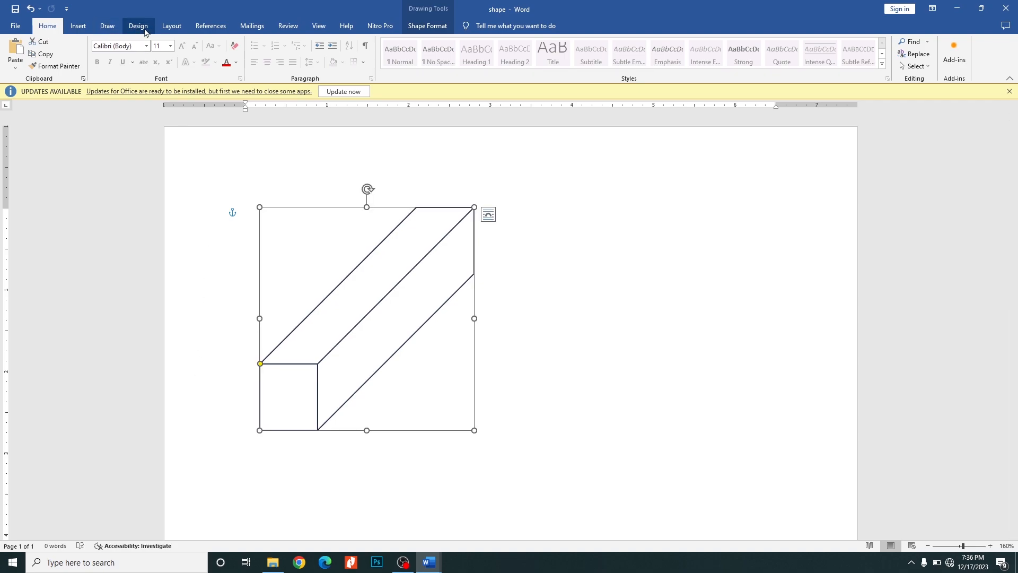
# - Insert a blue cube about 2.25" high and 2.56" wide beside the outlined bar and deepen it into a thin diagonal bar
pyautogui.click(79, 26)
pyautogui.click(144, 59)
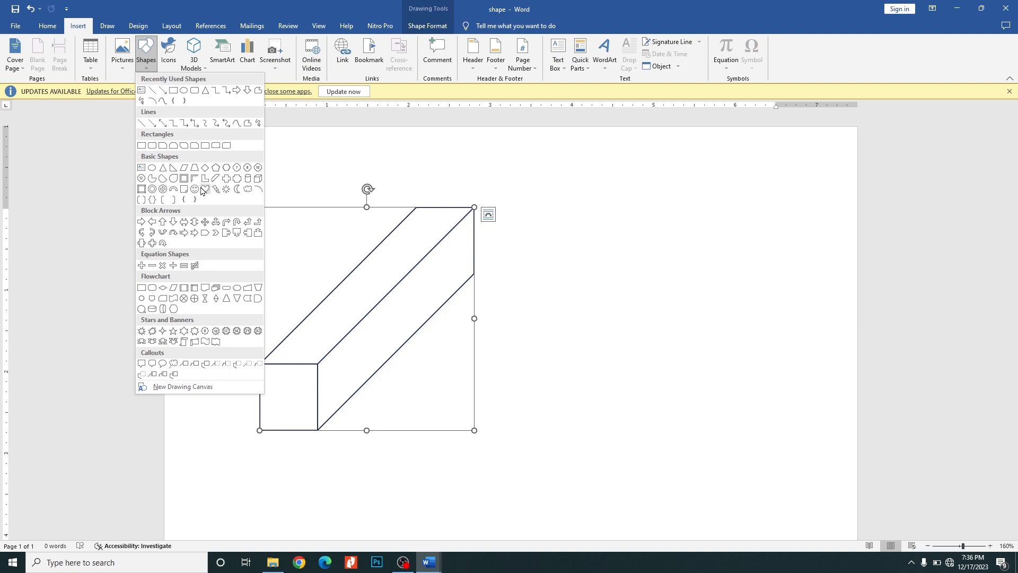
pyautogui.click(258, 180)
pyautogui.moveTo(514, 237); pyautogui.dragTo(724, 422)
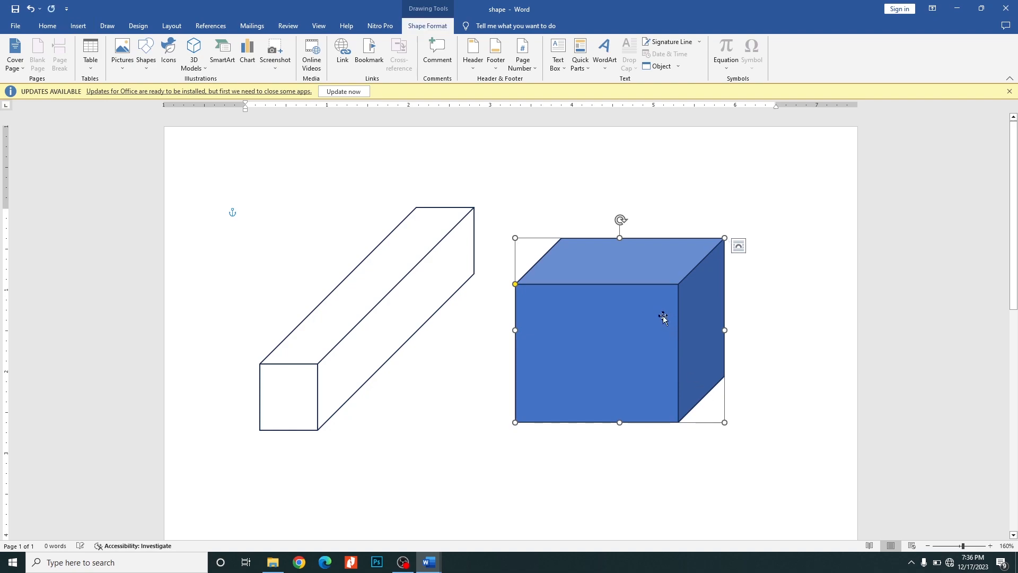
pyautogui.moveTo(514, 285); pyautogui.dragTo(389, 411)
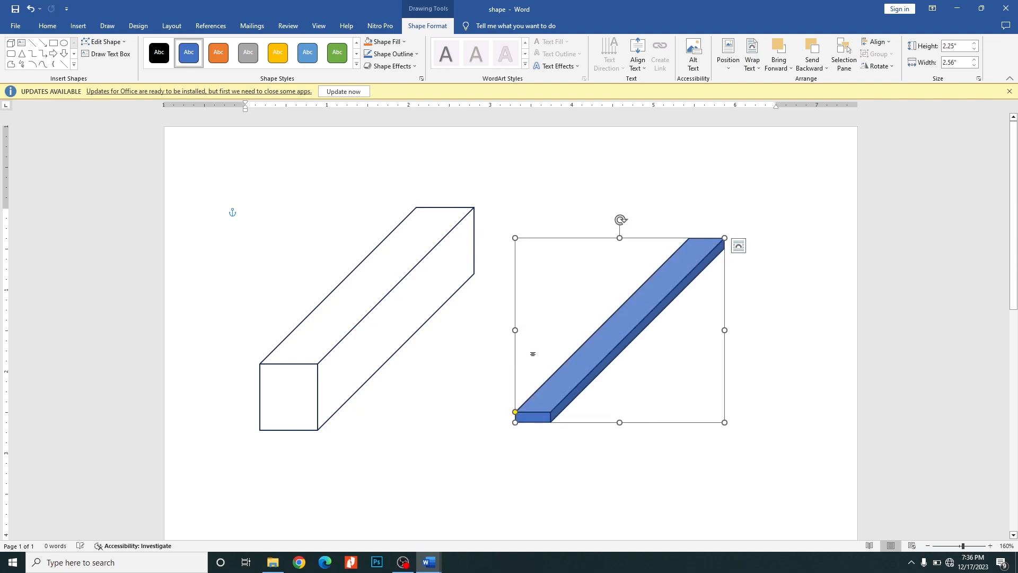
pyautogui.click(465, 332)
pyautogui.scroll(-3, 494, 257)
pyautogui.scroll(3, 493, 257)
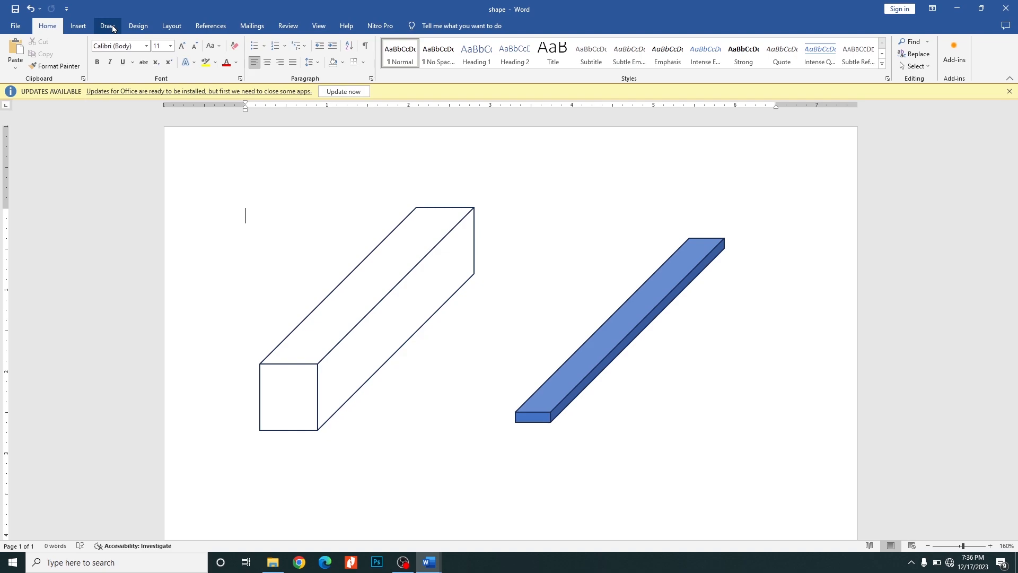
# - Move the outlined bar slightly down and to the right, towards the blue bar
pyautogui.click(440, 233)
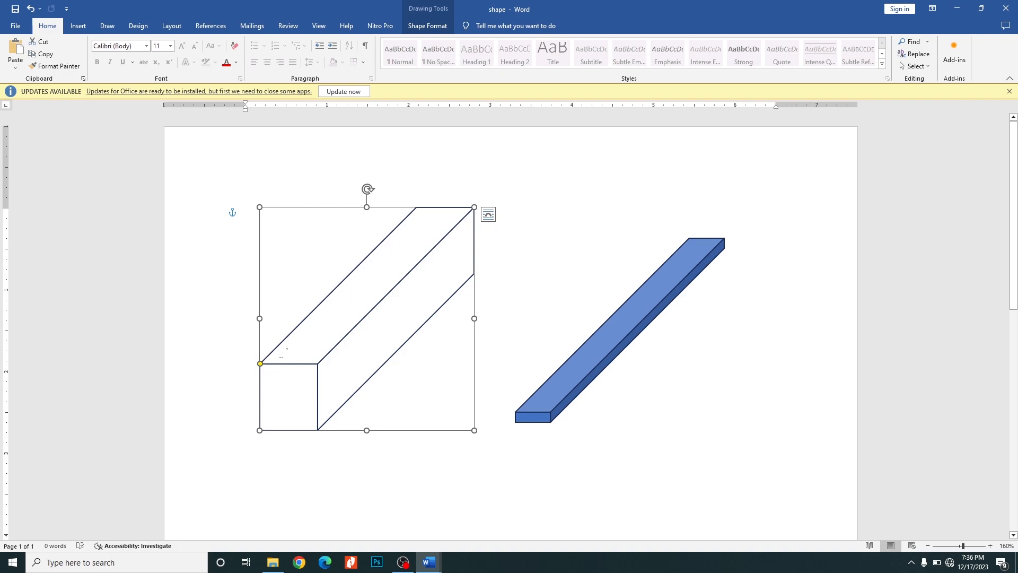
pyautogui.scroll(-4, 371, 336)
pyautogui.scroll(2, 499, 218)
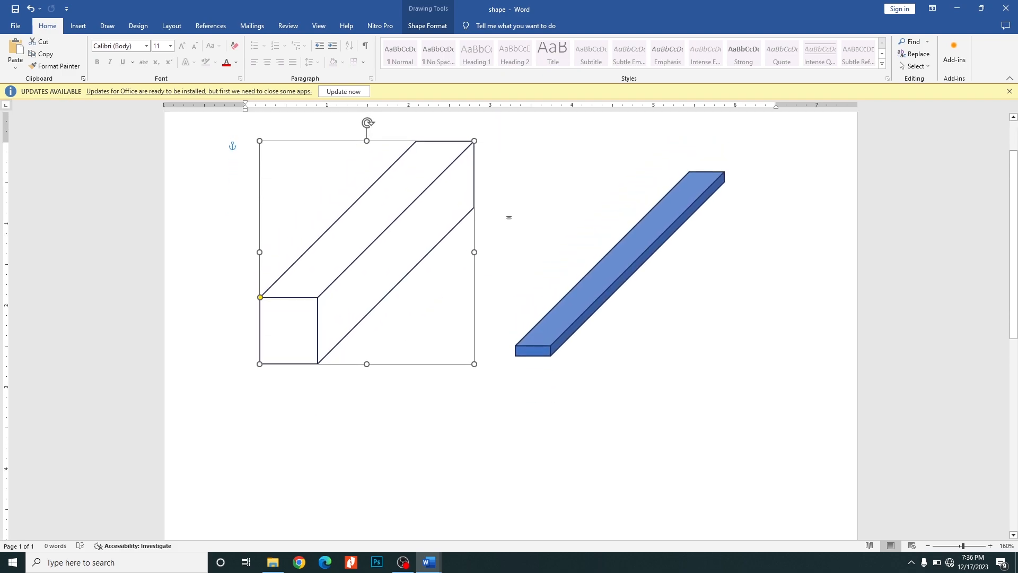
pyautogui.click(440, 171)
pyautogui.moveTo(443, 170); pyautogui.dragTo(456, 189)
pyautogui.click(581, 208)
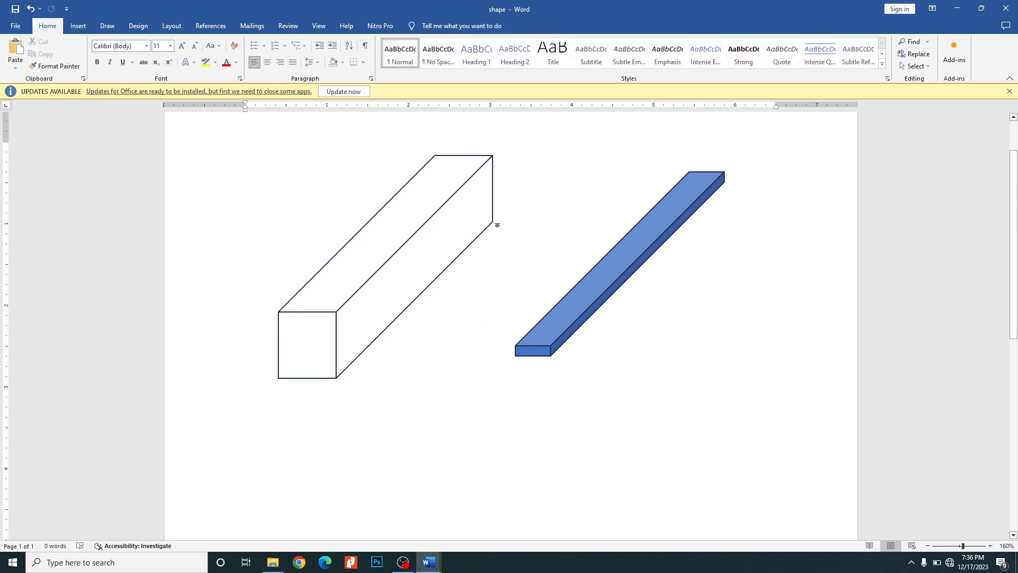
# - Open the What is Lorem Ipsum document from the 3 files folder
pyautogui.scroll(-13, 503, 223)
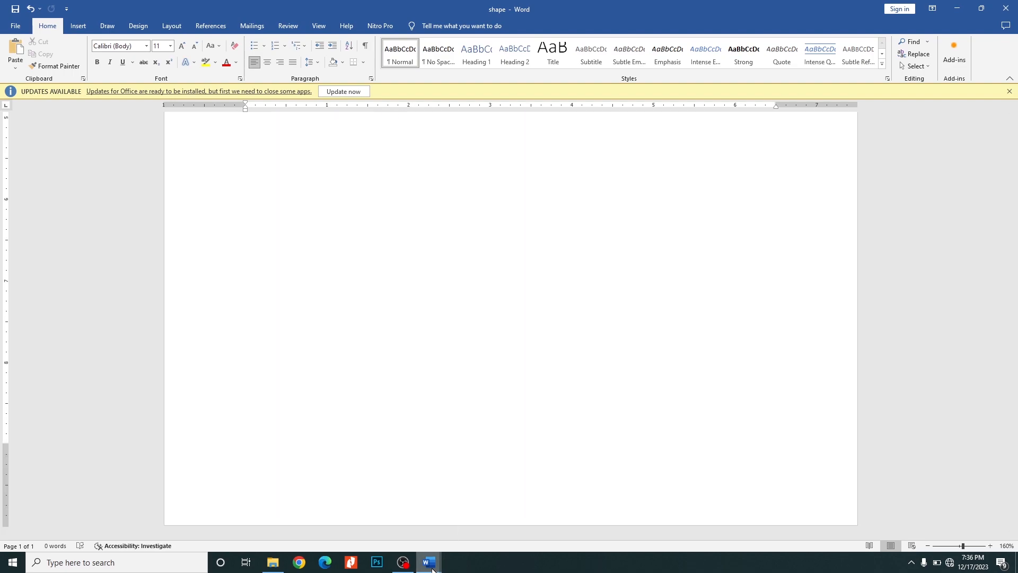
pyautogui.moveTo(273, 563)
pyautogui.click(268, 524)
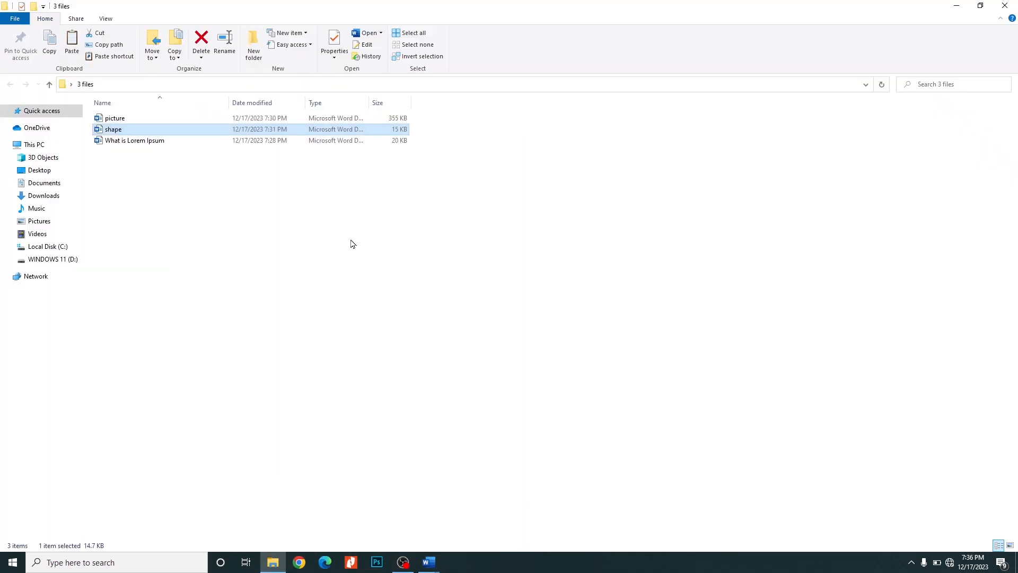
pyautogui.click(142, 141)
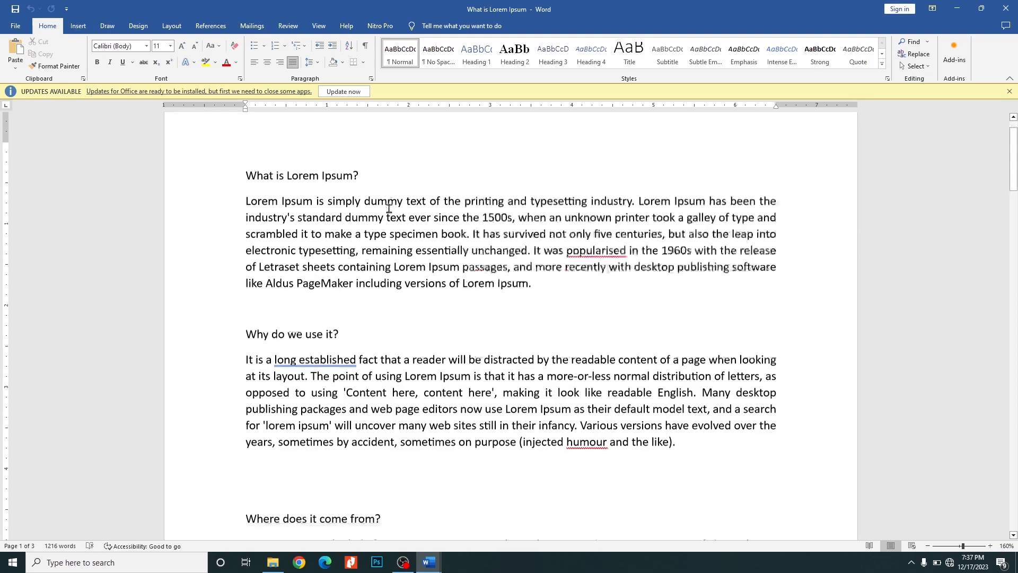
# - Delete the extra blank line above the title "Where does it come from?"
pyautogui.moveTo(227, 208); pyautogui.dragTo(572, 503)
pyautogui.scroll(-6, 484, 289)
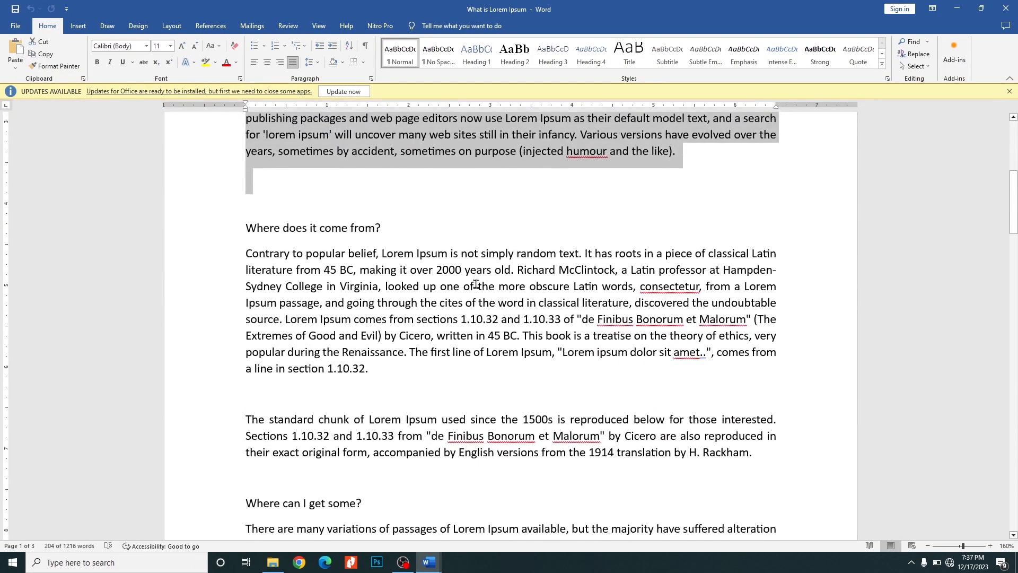
pyautogui.click(372, 207)
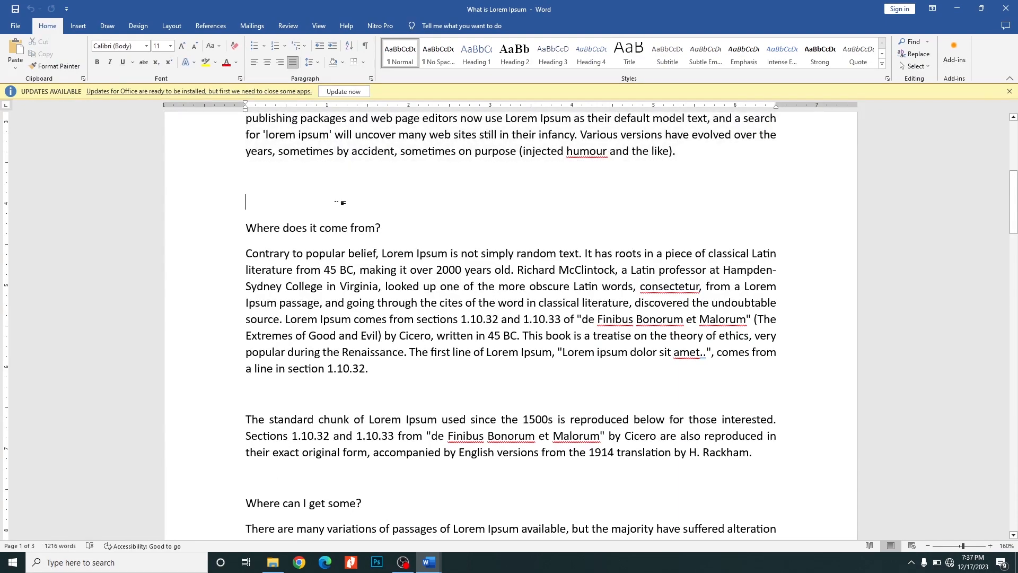
pyautogui.press('Delete')
# - Apply the Heading 1 style to the title "What is Lorem Ipsum?"
pyautogui.scroll(-3, 465, 201)
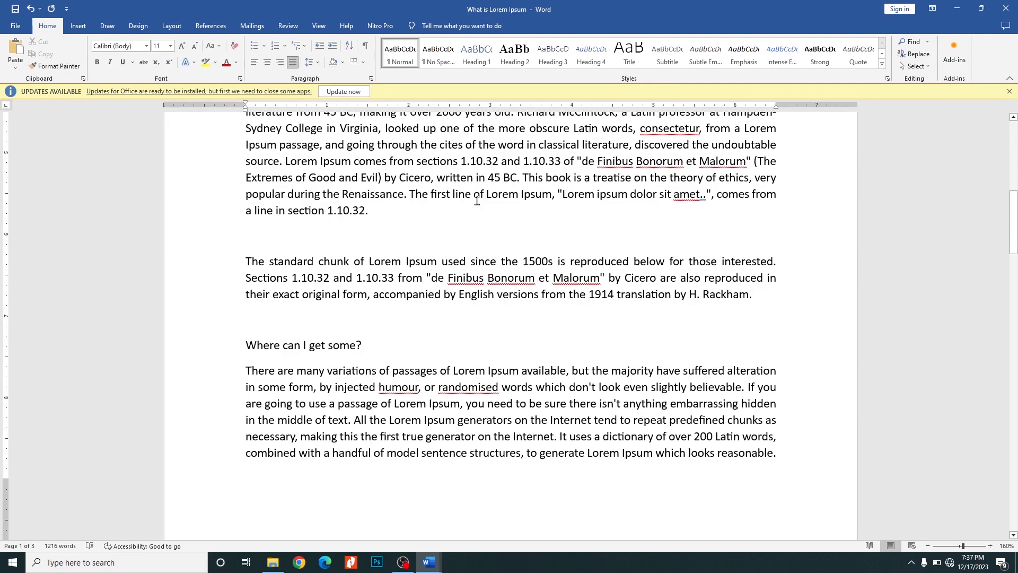
pyautogui.scroll(-5, 478, 201)
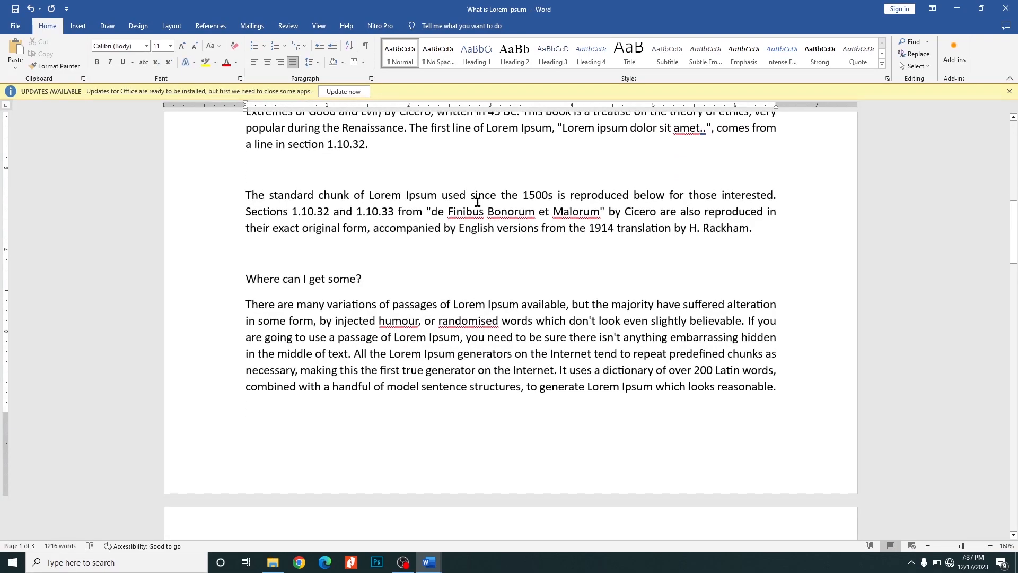
pyautogui.scroll(-3, 478, 204)
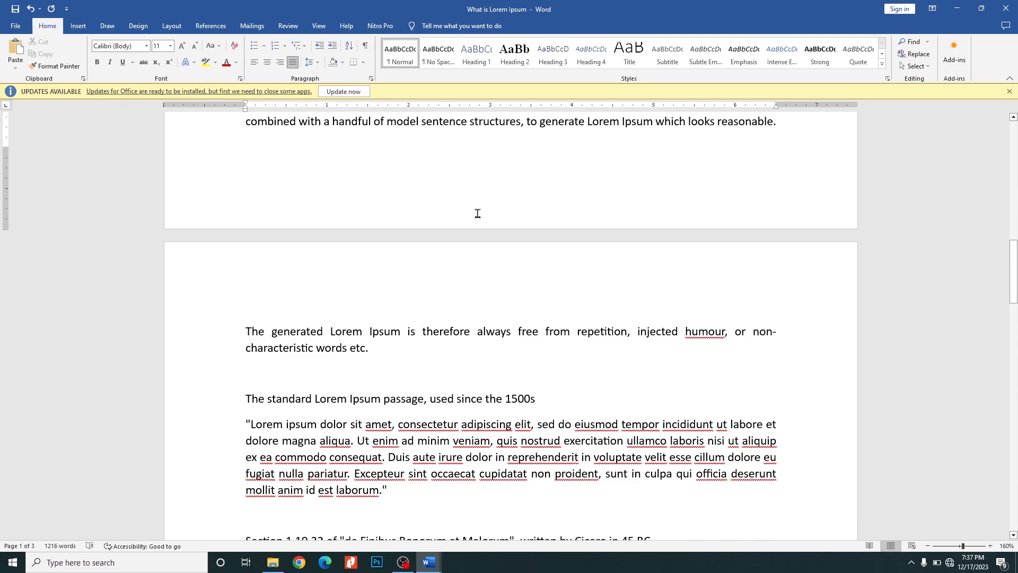
pyautogui.scroll(20, 477, 213)
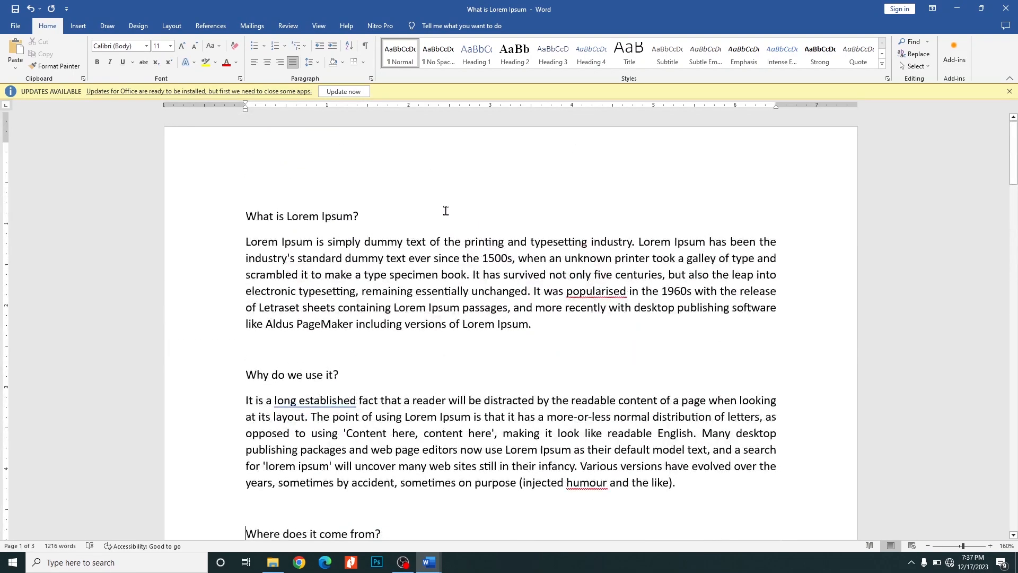
pyautogui.scroll(-2, 445, 211)
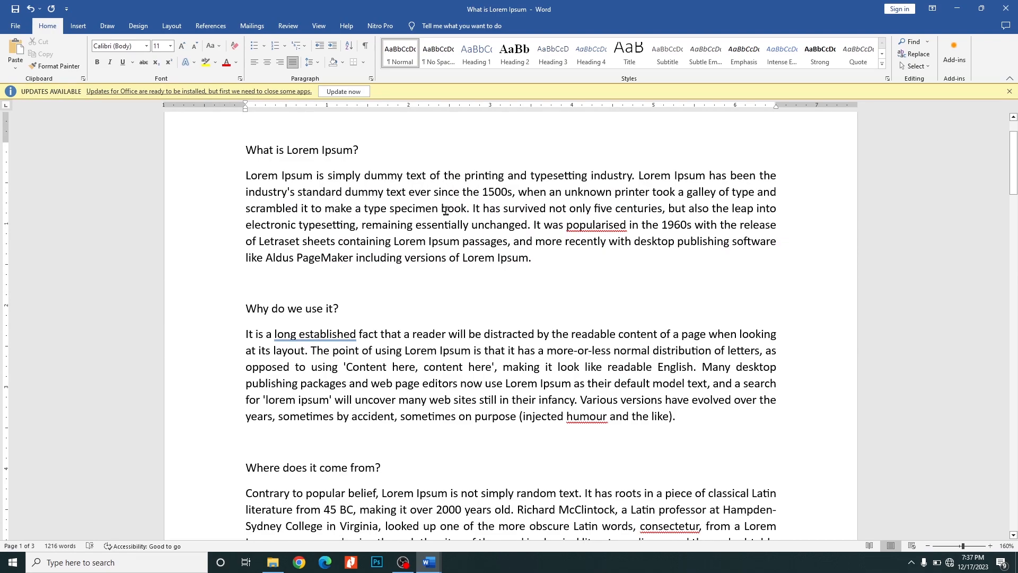
pyautogui.click(235, 155)
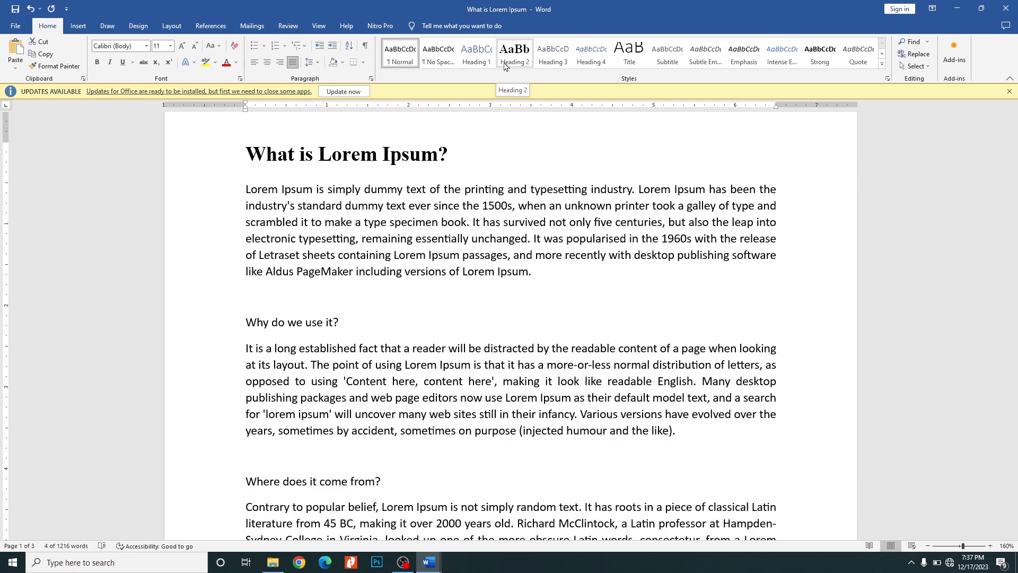
pyautogui.click(369, 202)
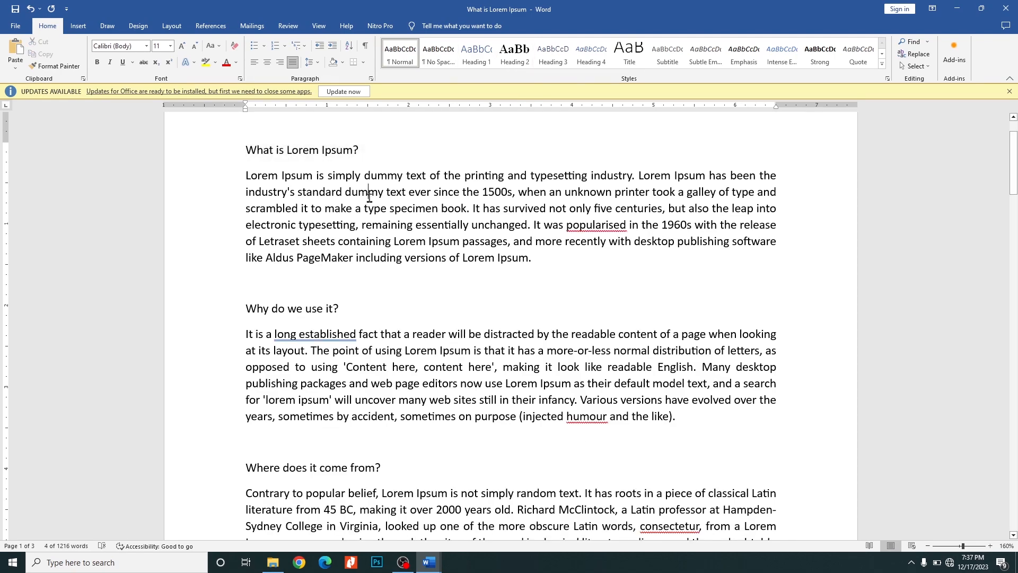
pyautogui.scroll(2, 410, 183)
pyautogui.scroll(1, 410, 183)
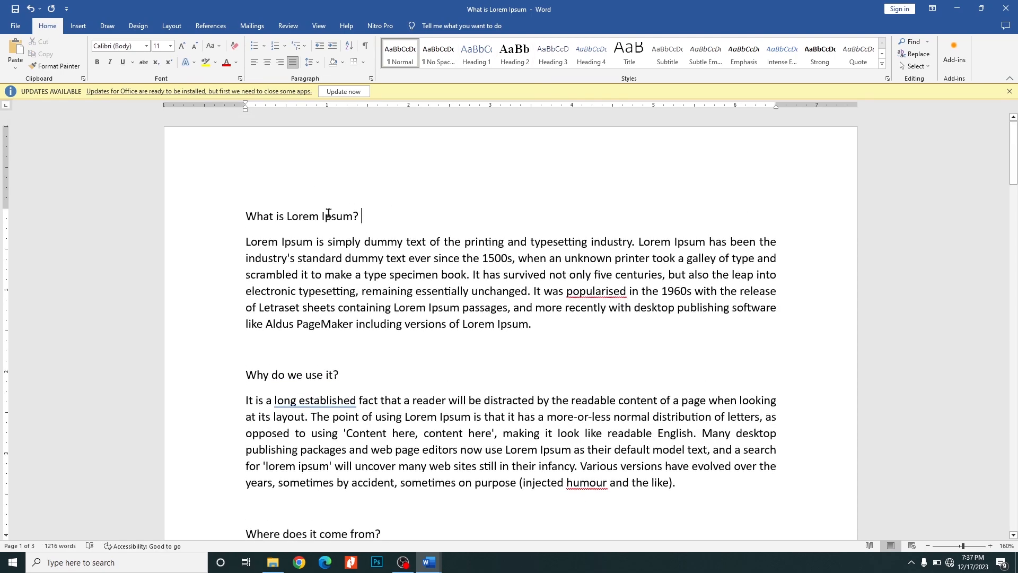
pyautogui.moveTo(246, 218); pyautogui.dragTo(371, 220)
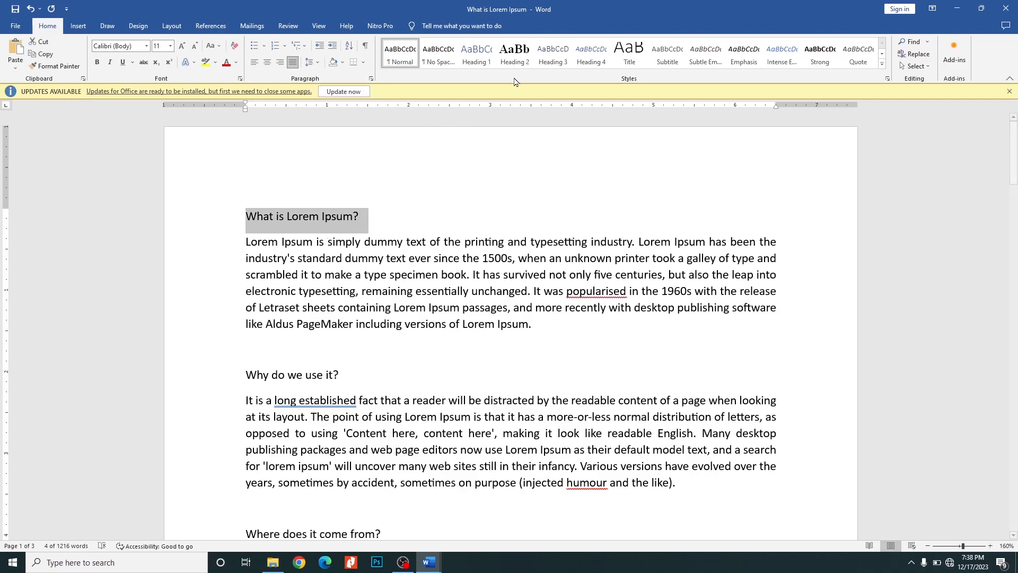
pyautogui.click(481, 62)
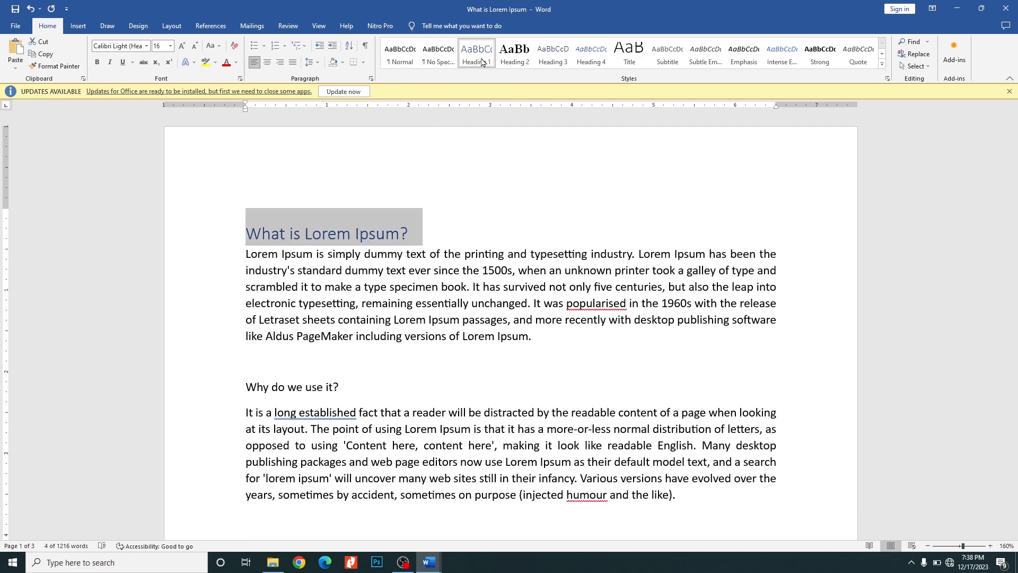
# - Apply the Heading 1 style to the titles "Why do we use it?" and "Where does it come from?"
pyautogui.scroll(-3, 459, 200)
pyautogui.tripleClick(313, 258)
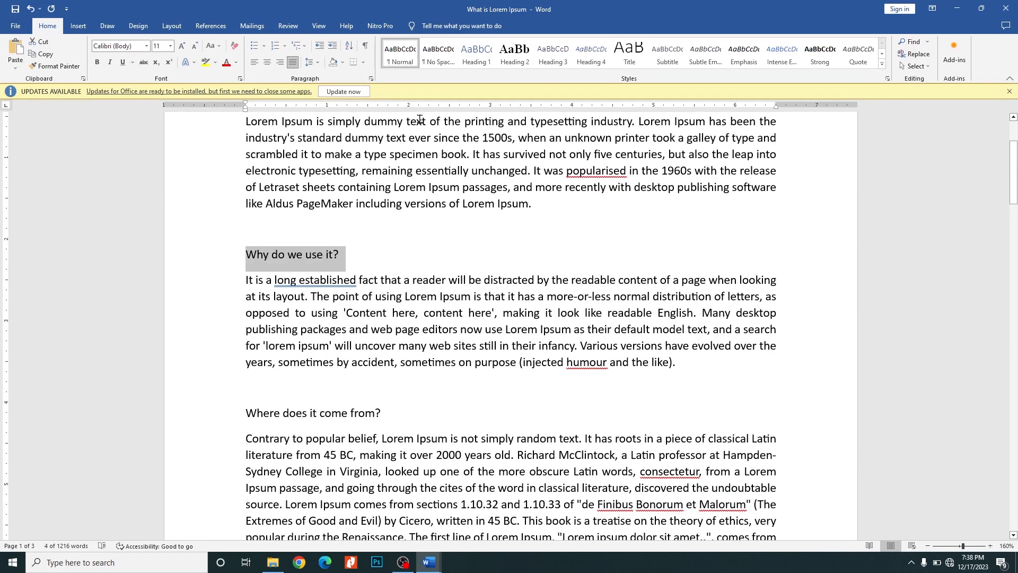
pyautogui.click(485, 61)
pyautogui.scroll(-3, 371, 191)
pyautogui.tripleClick(379, 287)
pyautogui.click(483, 61)
# - Apply Heading 1 to the titles "Where can I get some?" and "The standard Lorem Ipsum passage, used since the 1500s"
pyautogui.scroll(-2, 412, 193)
pyautogui.scroll(-8, 268, 320)
pyautogui.tripleClick(252, 167)
pyautogui.click(477, 53)
pyautogui.scroll(-6, 356, 137)
pyautogui.scroll(-3, 356, 136)
pyautogui.tripleClick(531, 151)
pyautogui.click(514, 53)
pyautogui.scroll(-3, 456, 208)
pyautogui.click(476, 53)
# - Apply the Heading 1 style to the Section 1.10.32 title
pyautogui.scroll(-3, 440, 207)
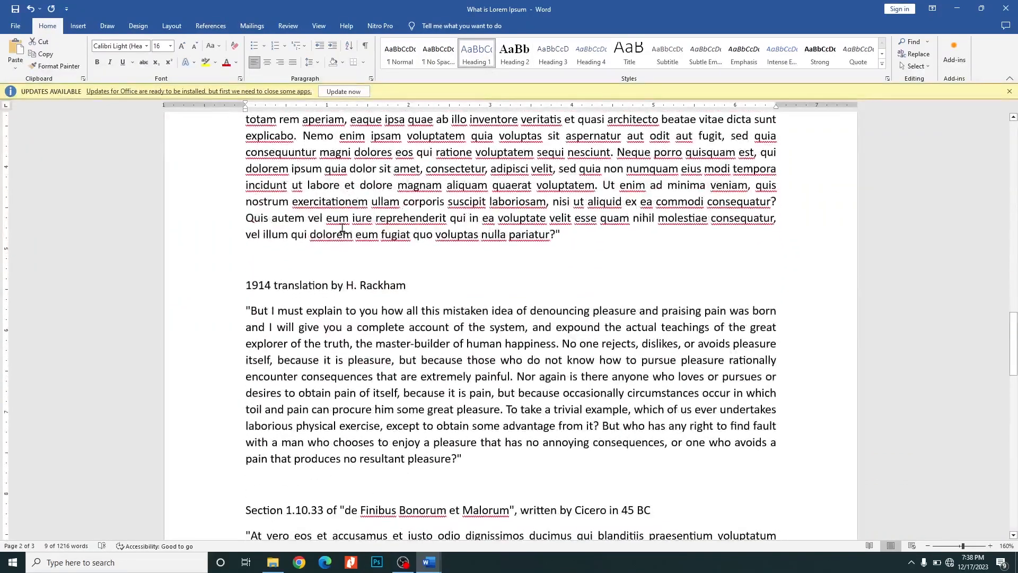
pyautogui.scroll(2, 343, 228)
pyautogui.moveTo(257, 156); pyautogui.dragTo(658, 151)
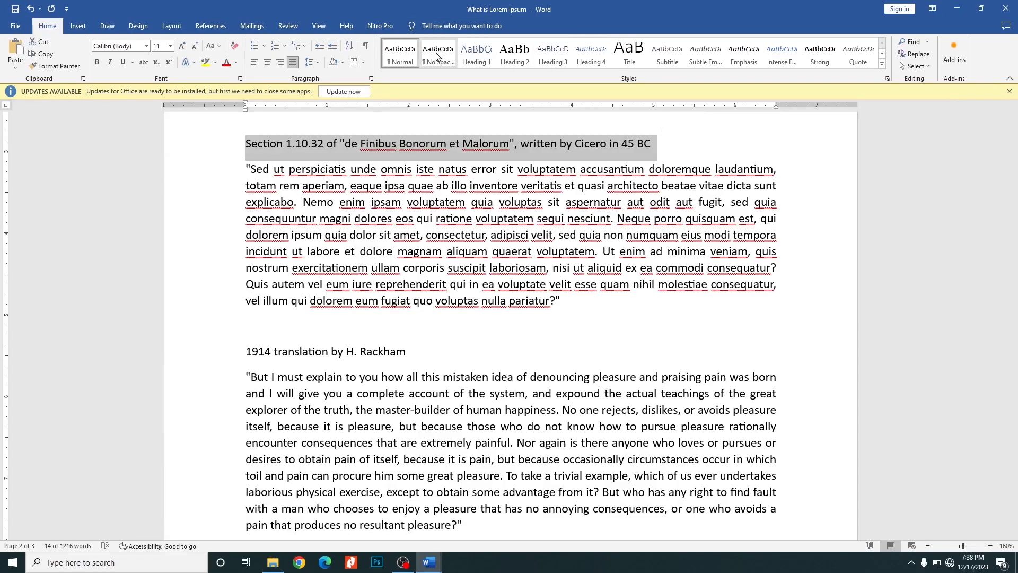
pyautogui.click(437, 57)
pyautogui.click(479, 57)
# - Apply the Heading 2 style to the first 1914 translation title and to the Section 1.10.33 title
pyautogui.scroll(-3, 313, 277)
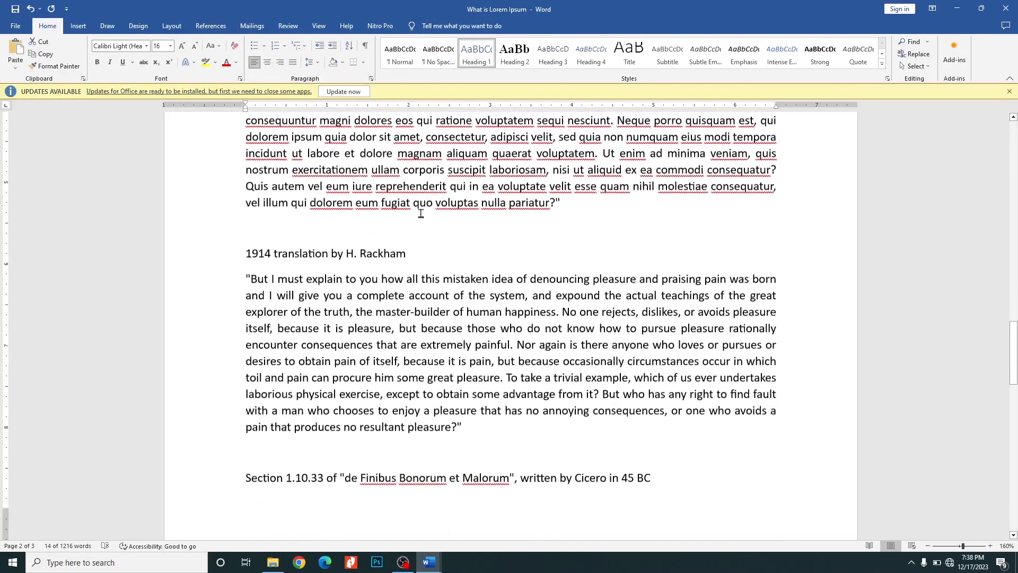
pyautogui.scroll(-7, 329, 278)
pyautogui.scroll(8, 336, 279)
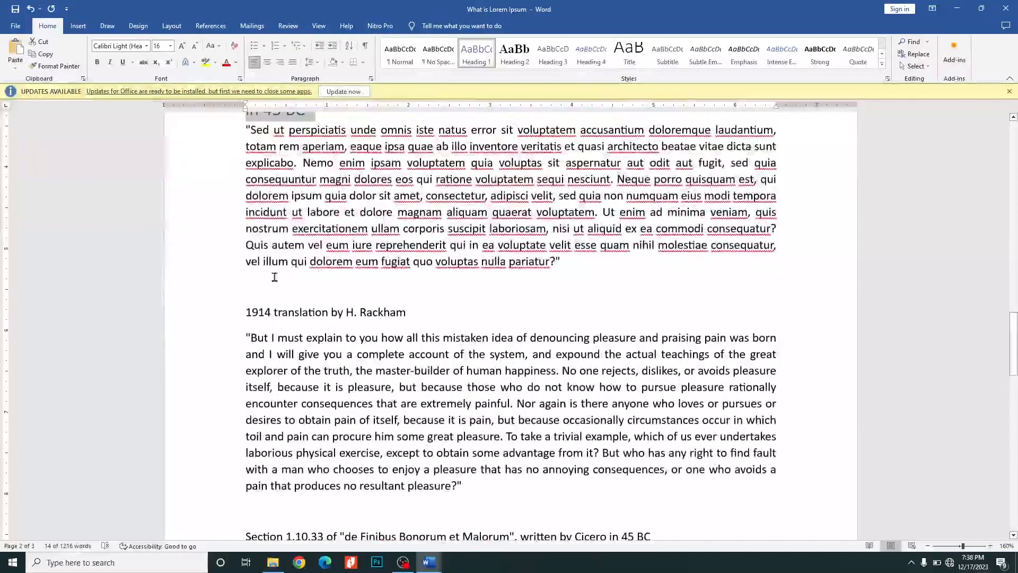
pyautogui.moveTo(237, 320); pyautogui.dragTo(395, 308)
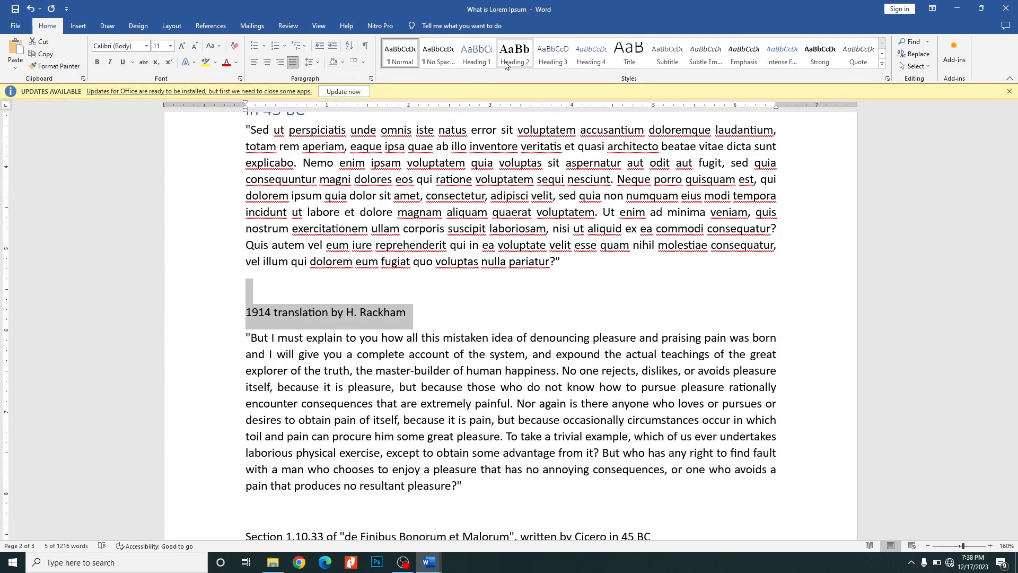
pyautogui.click(514, 53)
pyautogui.scroll(-5, 399, 229)
pyautogui.scroll(-5, 399, 229)
pyautogui.moveTo(245, 229); pyautogui.dragTo(658, 228)
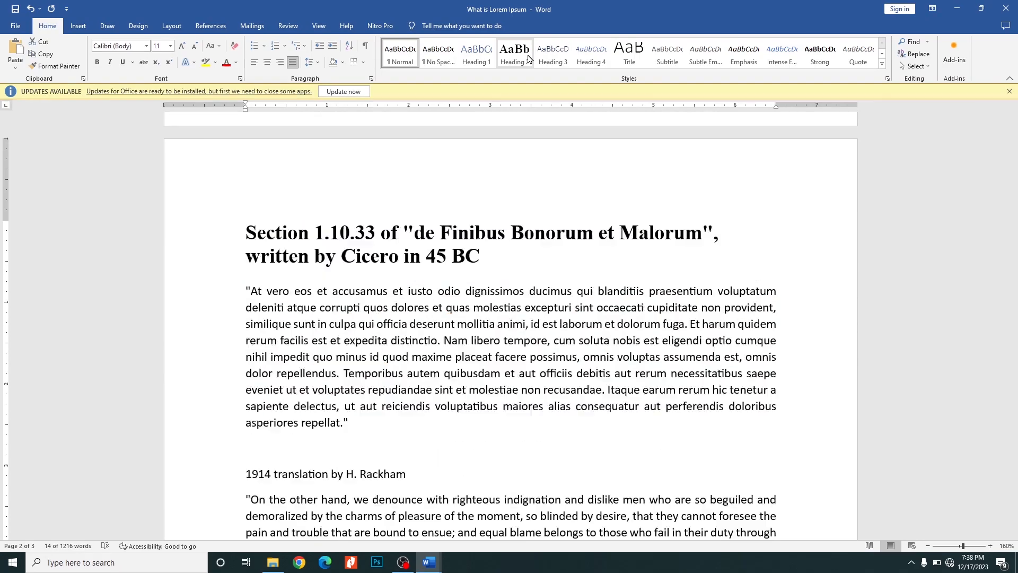
pyautogui.click(515, 53)
# - Apply the Heading 1 style to the second 1914 translation title, below Section 1.10.33
pyautogui.scroll(-5, 467, 182)
pyautogui.scroll(3, 466, 182)
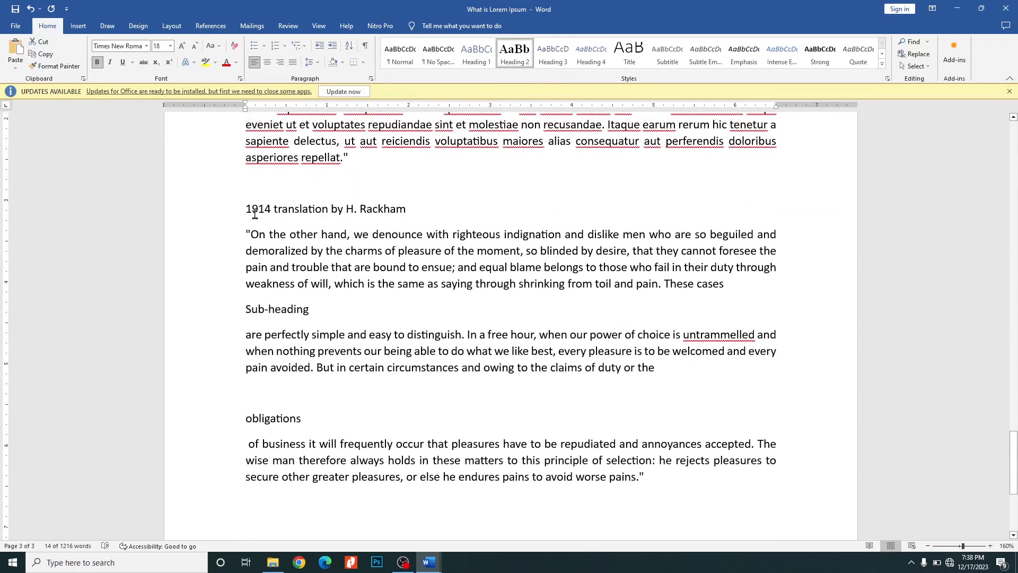
pyautogui.moveTo(245, 211); pyautogui.dragTo(456, 210)
pyautogui.click(476, 53)
# - Apply Heading 2 to the line "Sub-heading" and Heading 3 to the line "obligations" on the last page
pyautogui.scroll(-3, 364, 225)
pyautogui.scroll(2, 318, 244)
pyautogui.moveTo(247, 245); pyautogui.dragTo(310, 246)
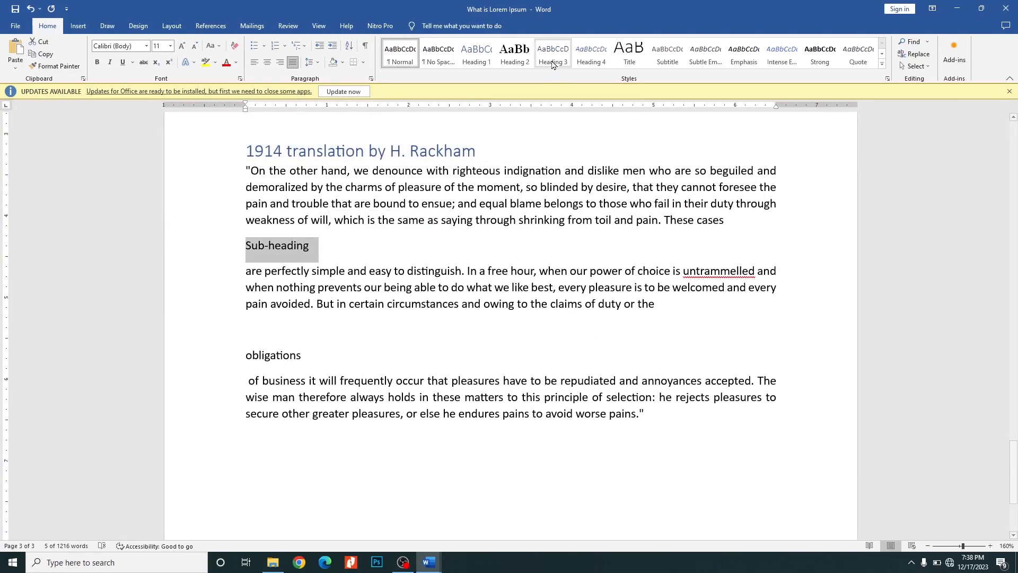
pyautogui.click(514, 54)
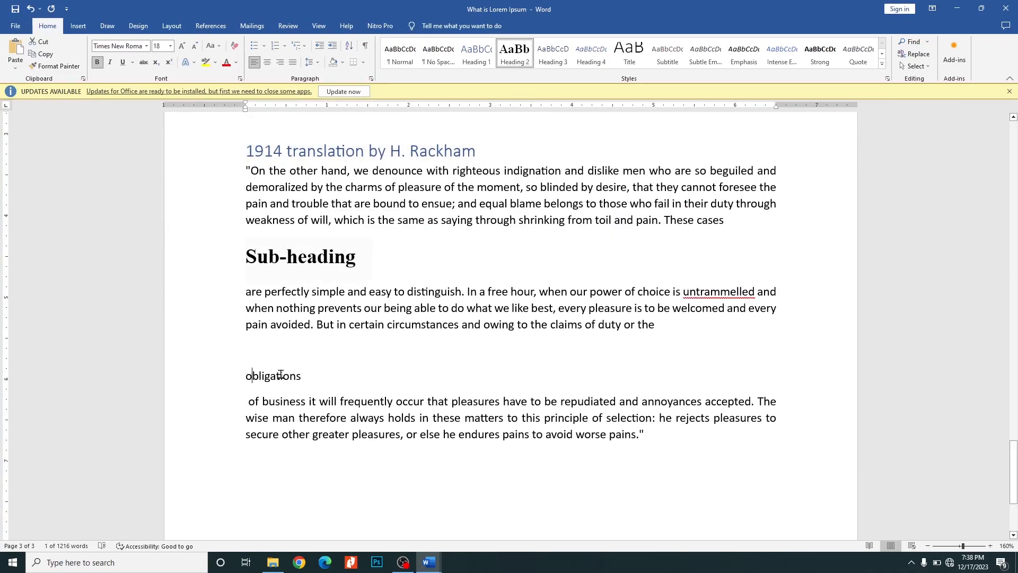
pyautogui.moveTo(247, 375); pyautogui.dragTo(307, 377)
pyautogui.click(553, 53)
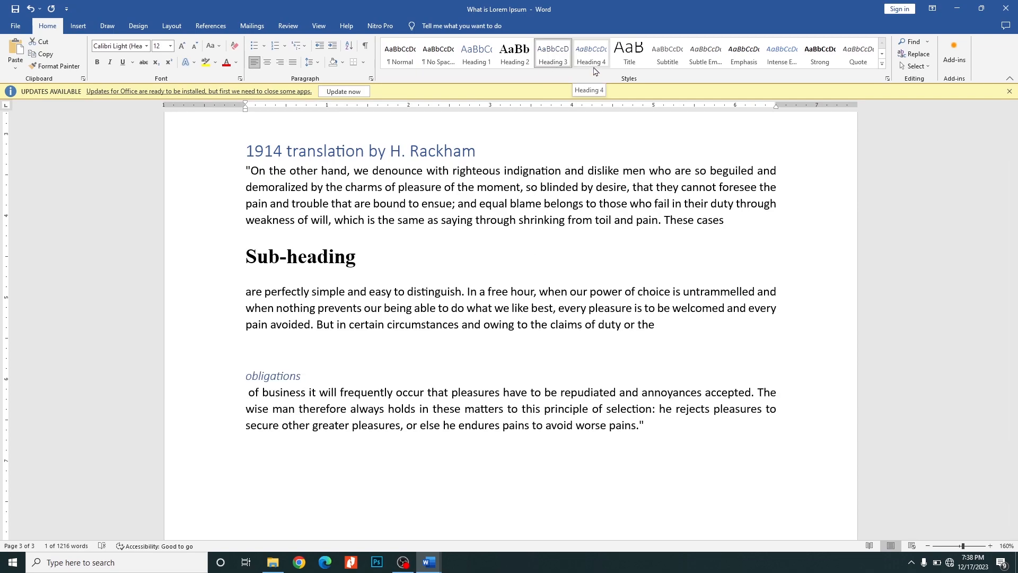
pyautogui.click(419, 352)
# - Insert an empty line above the "What is Lorem Ipsum?" heading at the start of the document
pyautogui.scroll(5, 427, 344)
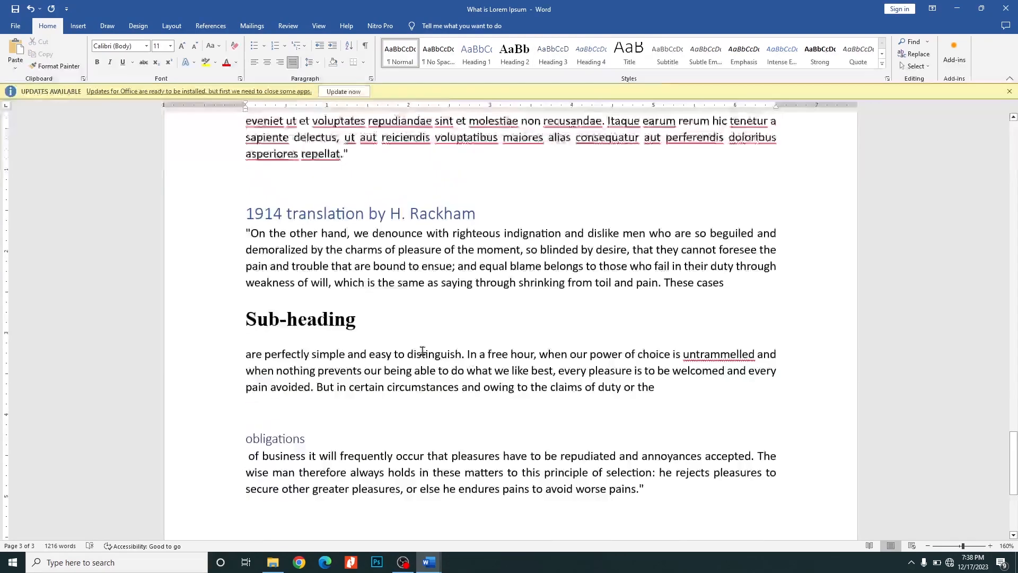
pyautogui.scroll(15, 435, 340)
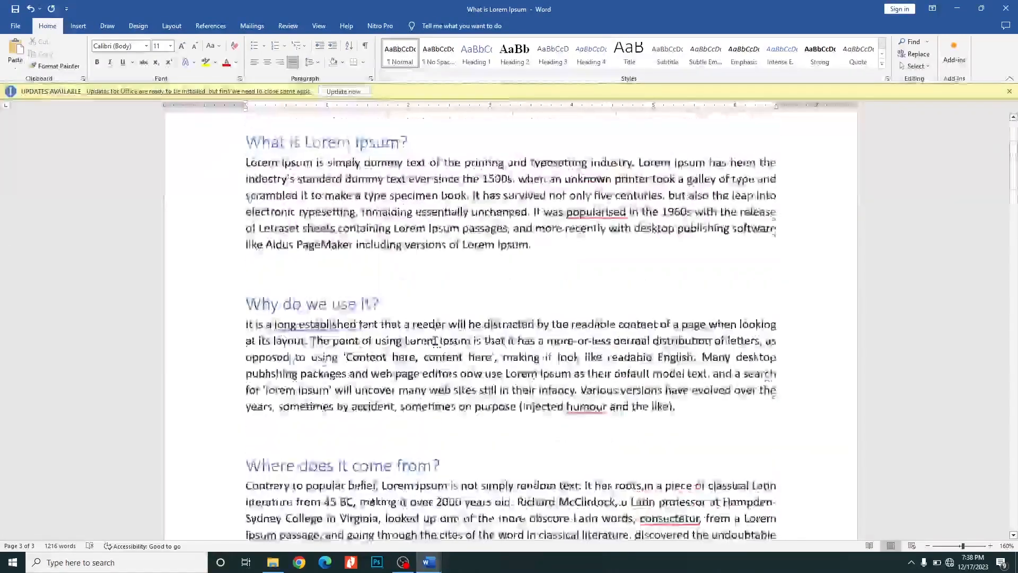
pyautogui.click(312, 233)
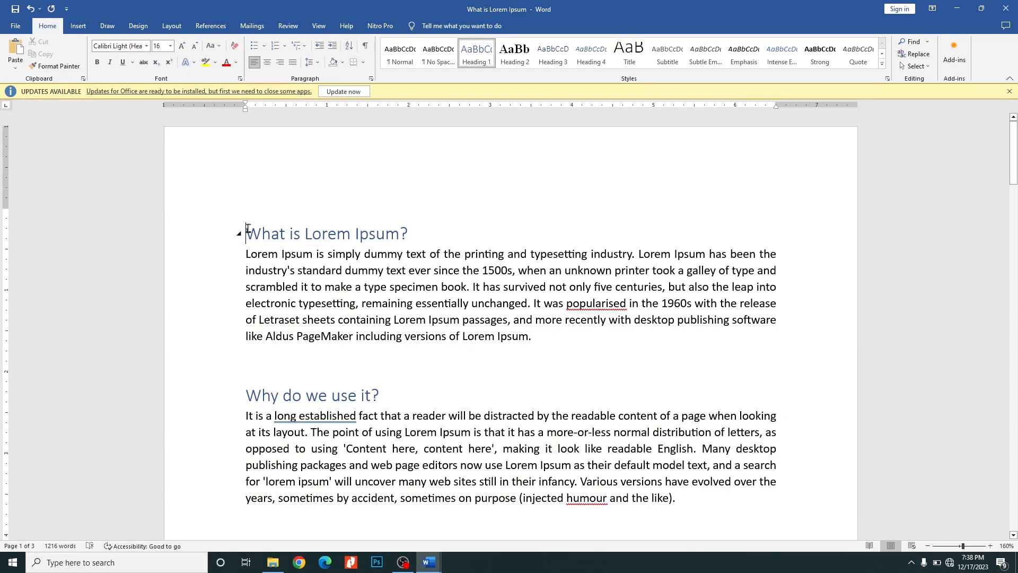
pyautogui.press('Return')
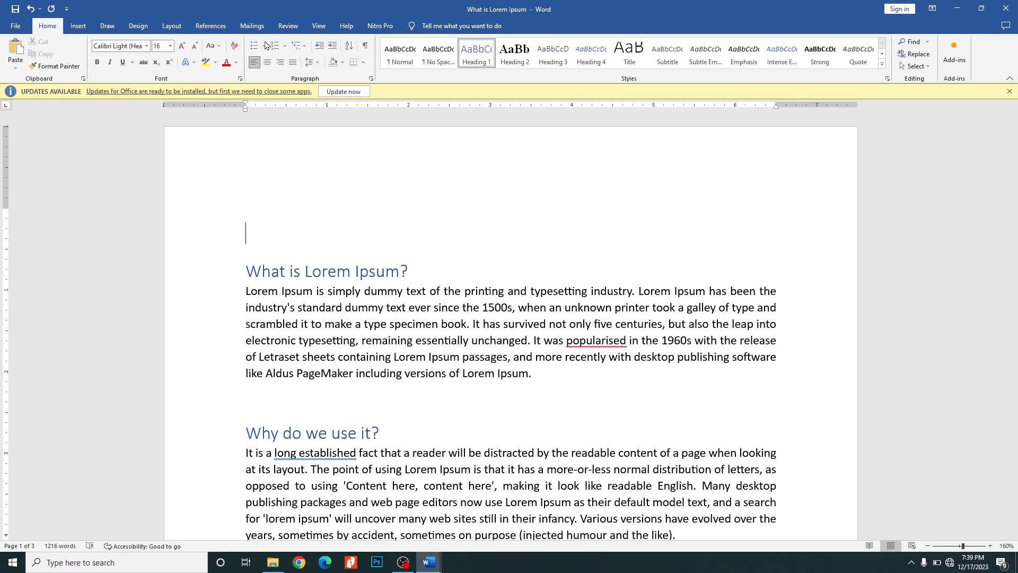
# - Insert an Automatic Table 1 table of contents on the empty line and check its entries
pyautogui.click(211, 28)
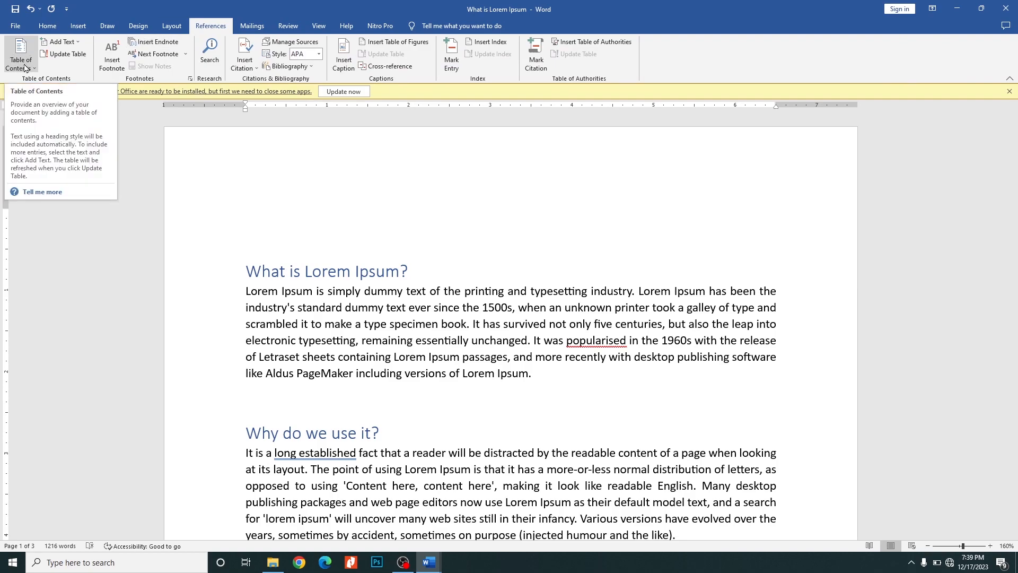
pyautogui.click(25, 67)
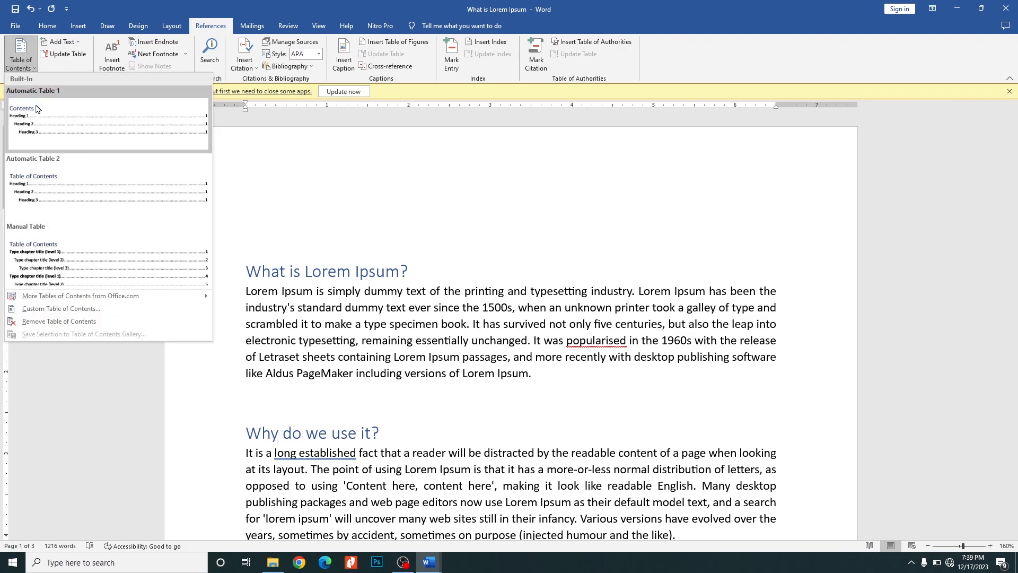
pyautogui.click(62, 128)
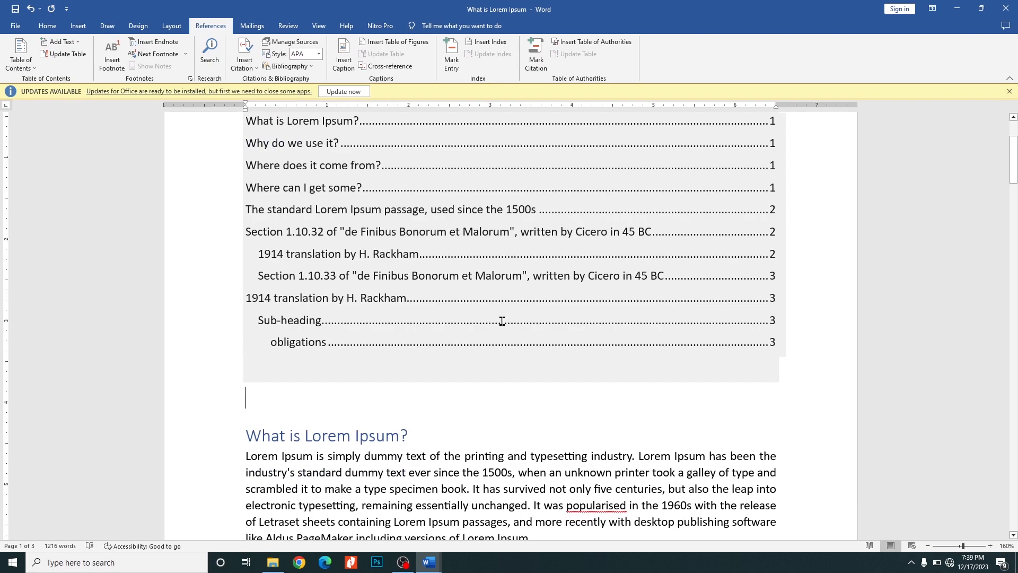
pyautogui.click(502, 321)
pyautogui.scroll(3, 591, 255)
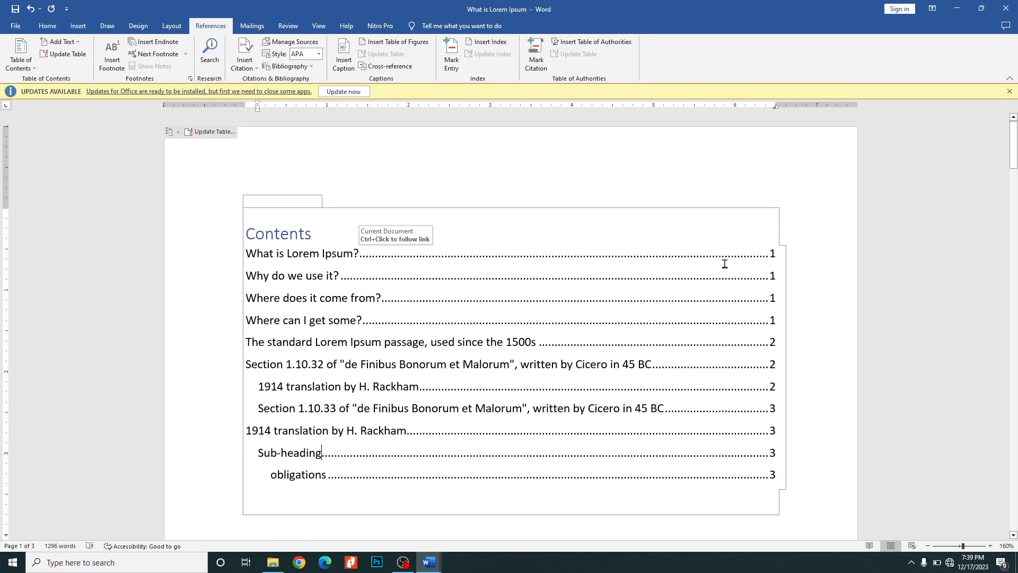
# - Select all the text below the table of contents and set its line spacing to 2.0
pyautogui.scroll(-3, 715, 262)
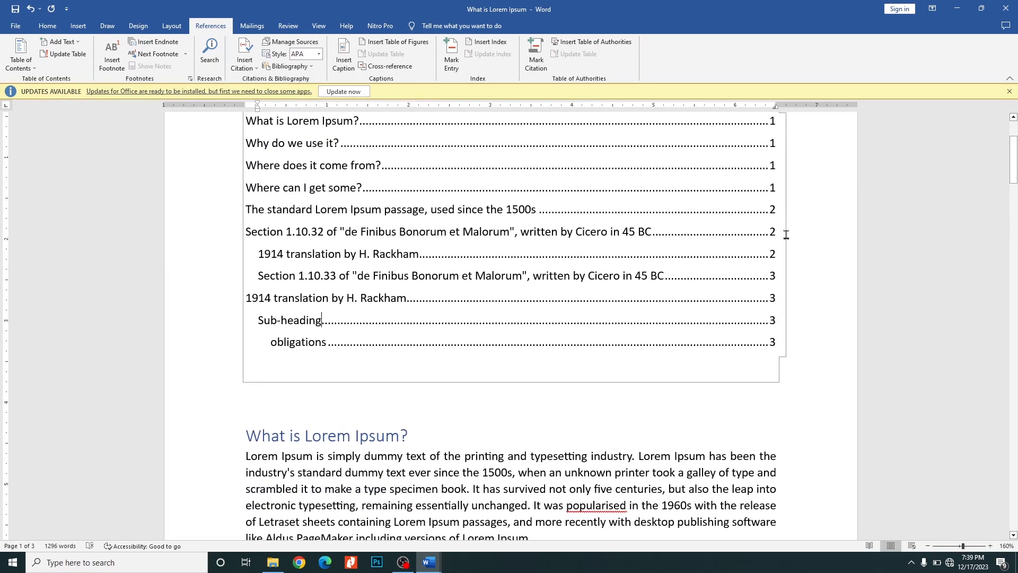
pyautogui.scroll(-3, 600, 272)
pyautogui.moveTo(280, 282); pyautogui.dragTo(654, 570)
pyautogui.click(48, 26)
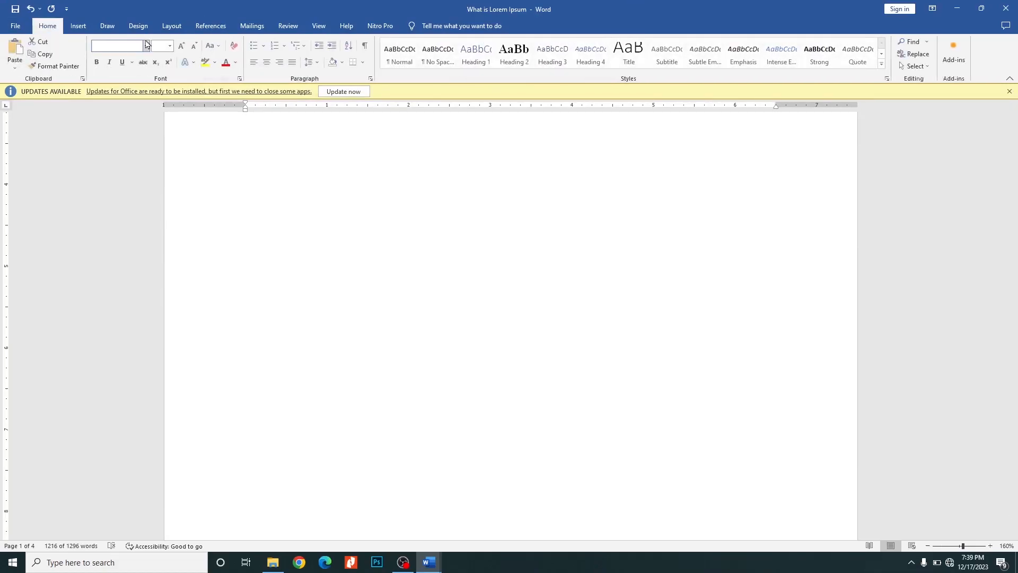
pyautogui.click(317, 62)
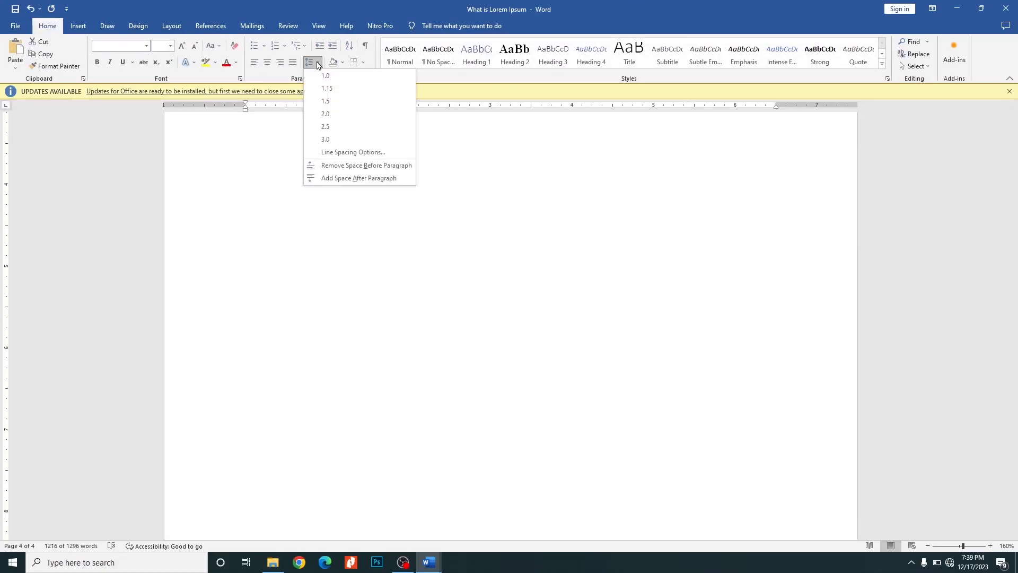
pyautogui.click(326, 126)
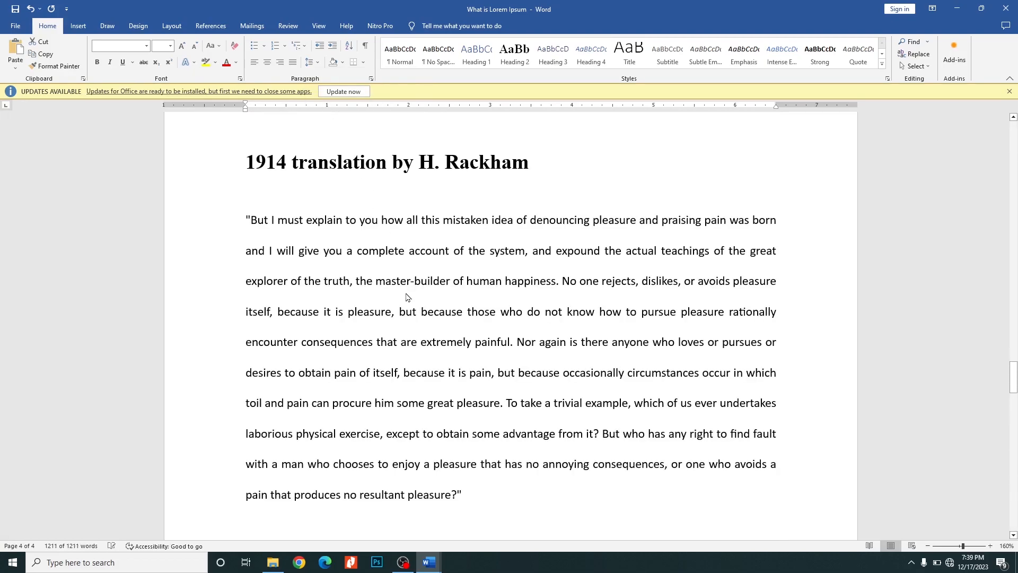
# - Insert empty lines and a page break above the "What is Lorem Ipsum?" heading so it starts on a new page
pyautogui.scroll(20, 404, 292)
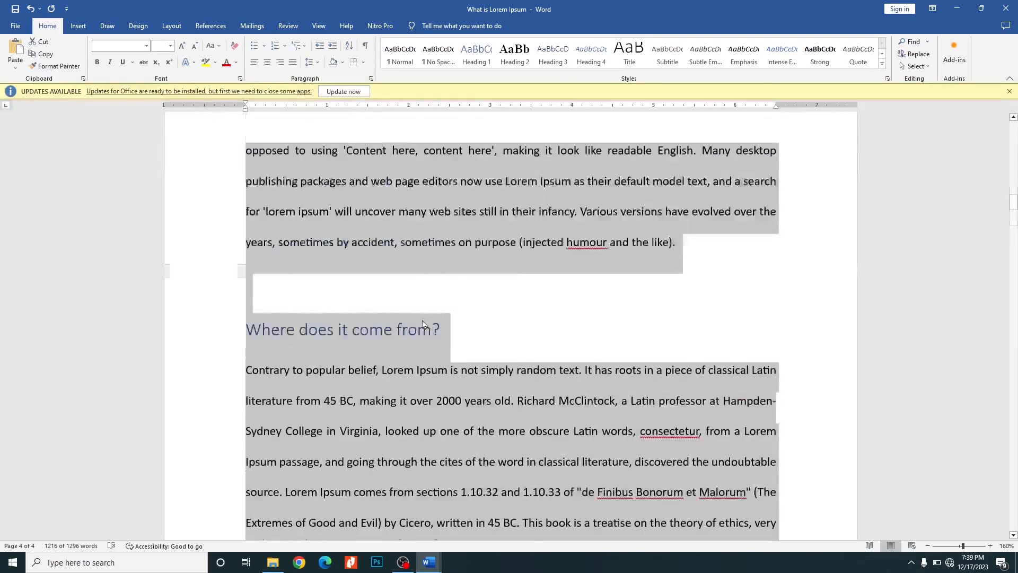
pyautogui.scroll(15, 423, 324)
pyautogui.click(410, 336)
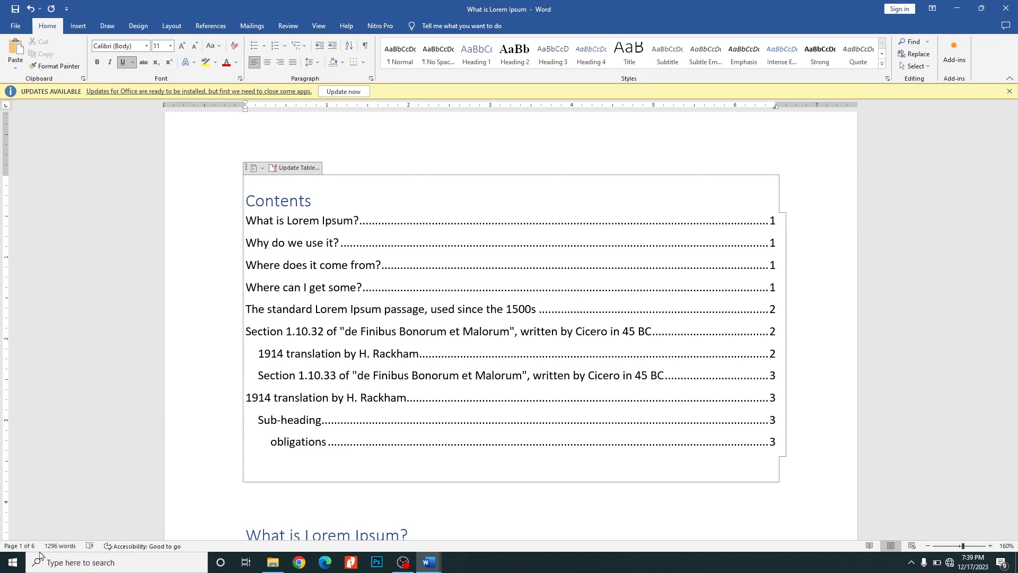
pyautogui.scroll(-5, 239, 427)
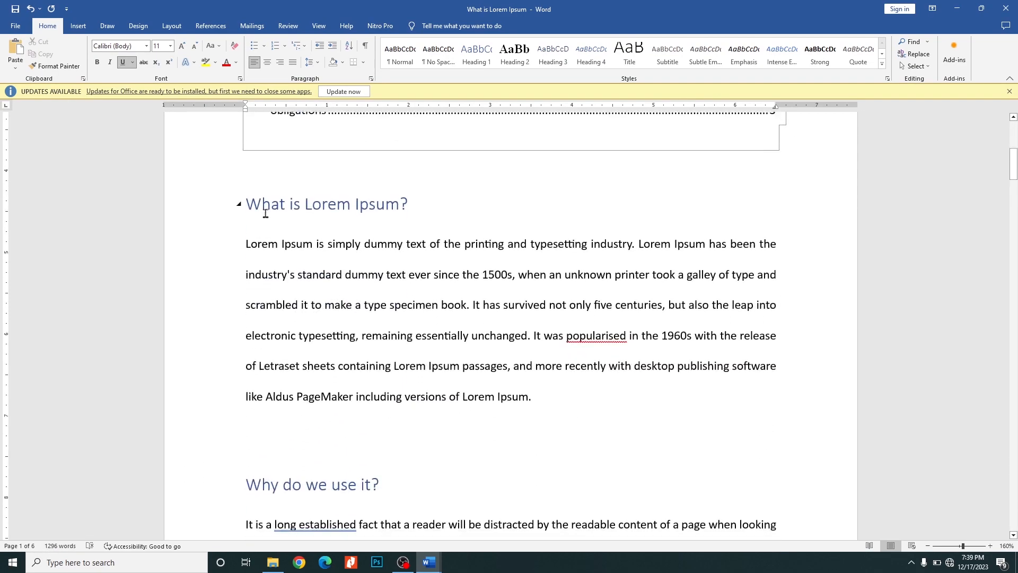
pyautogui.click(248, 194)
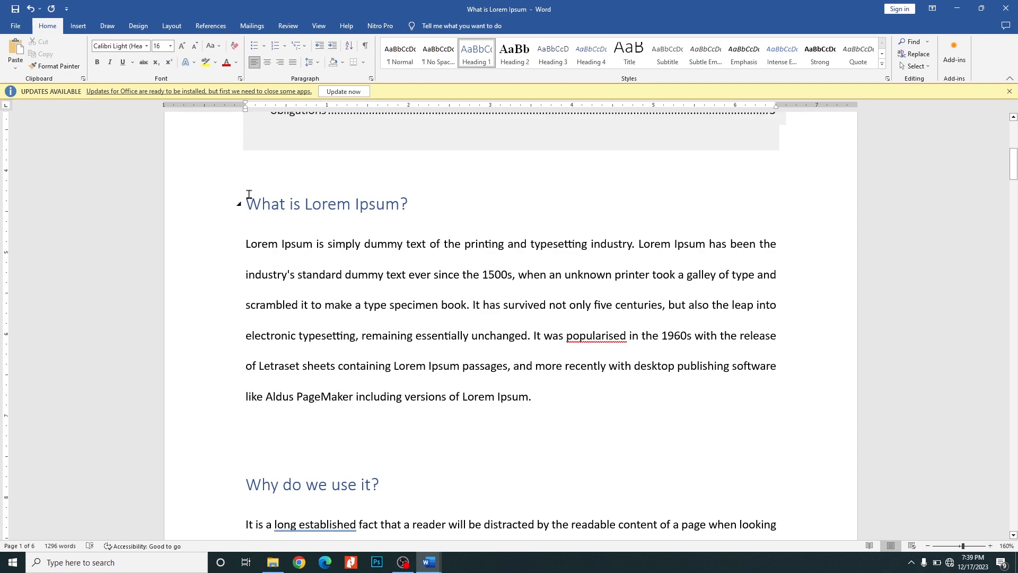
pyautogui.press('Return')
pyautogui.press('Return')
pyautogui.press('Return')
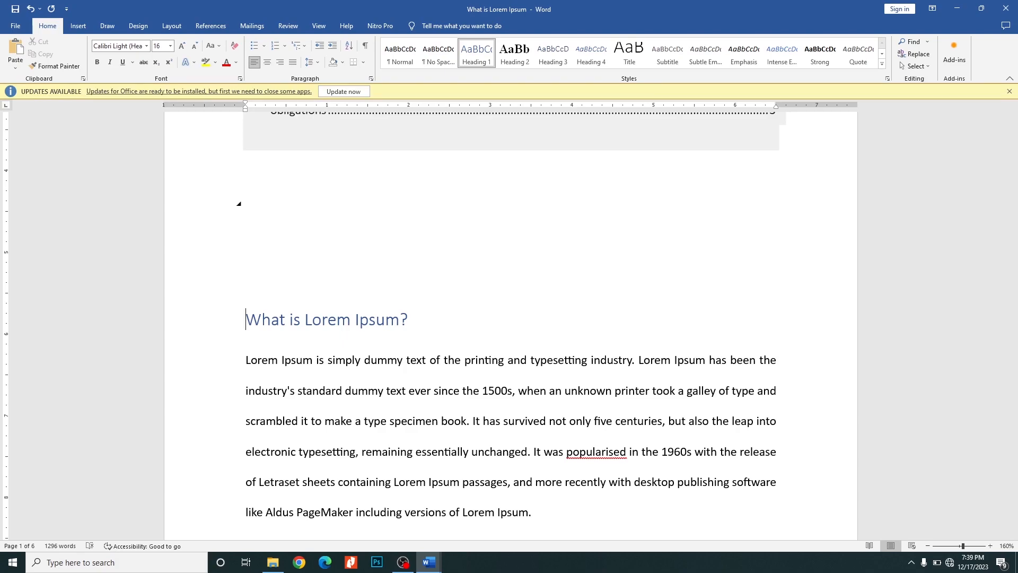
pyautogui.hotkey('ctrl', 'Return')
pyautogui.scroll(-6, 314, 233)
# - Update the table of contents using the option that refreshes page numbers only
pyautogui.scroll(4, 368, 310)
pyautogui.scroll(4, 376, 298)
pyautogui.click(383, 286)
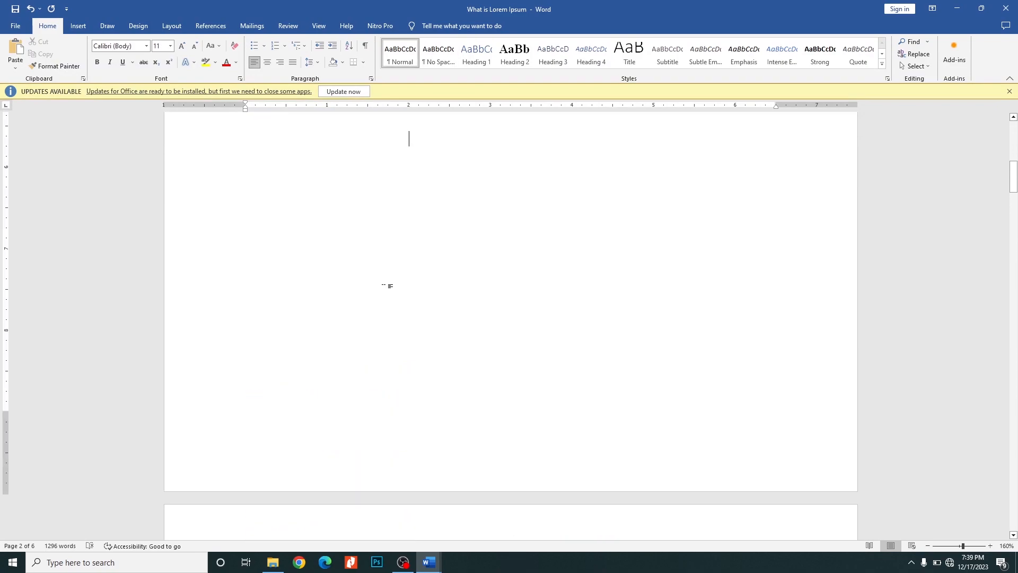
pyautogui.scroll(3, 388, 291)
pyautogui.scroll(-3, 371, 318)
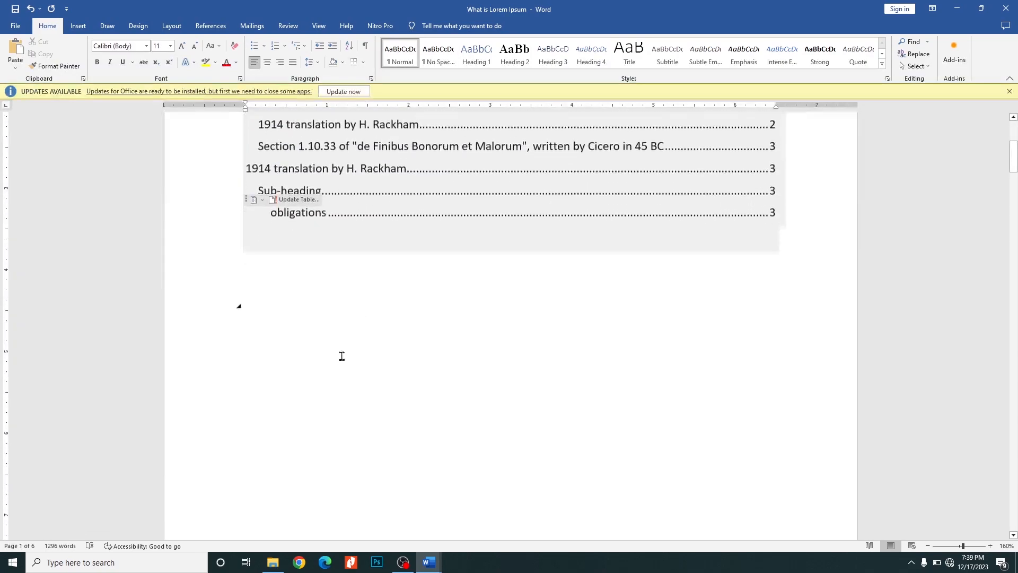
pyautogui.scroll(2, 572, 348)
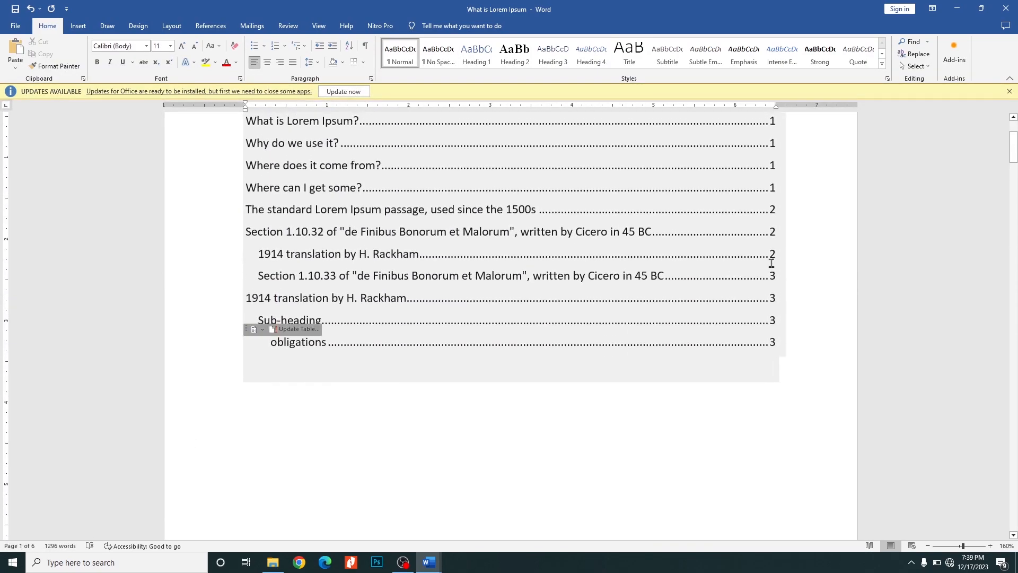
pyautogui.scroll(1, 777, 153)
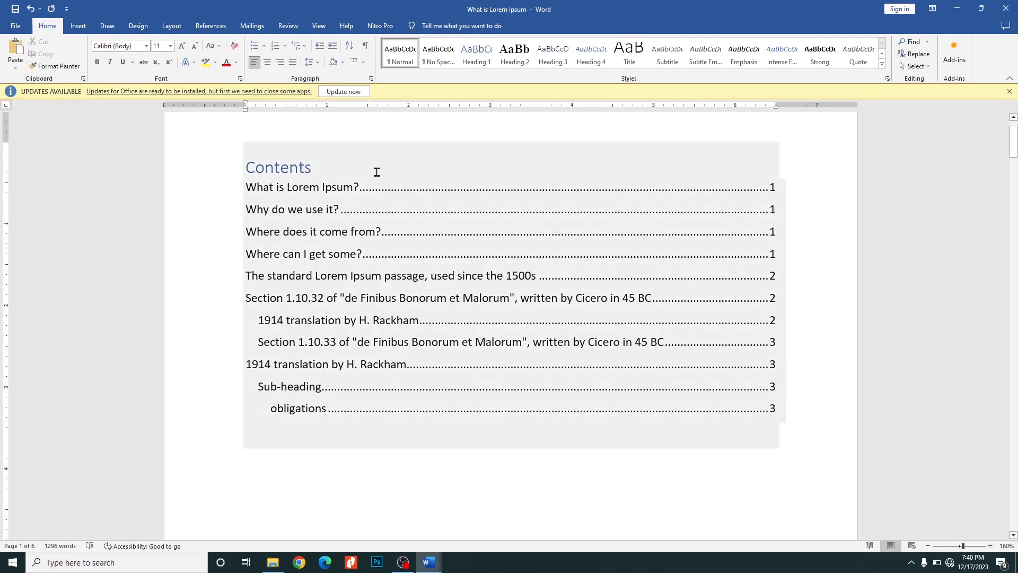
pyautogui.click(377, 171)
pyautogui.click(295, 134)
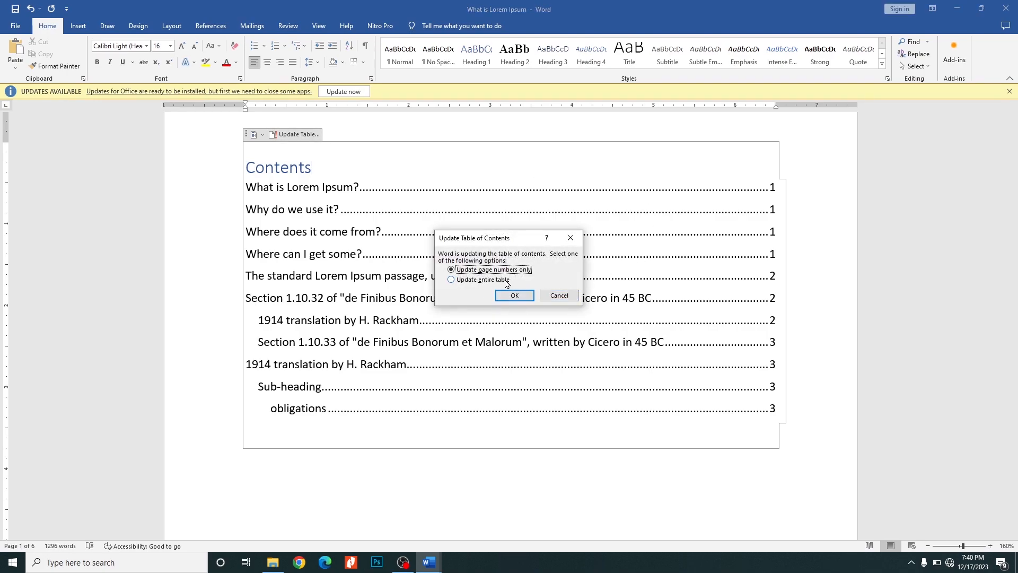
pyautogui.click(514, 295)
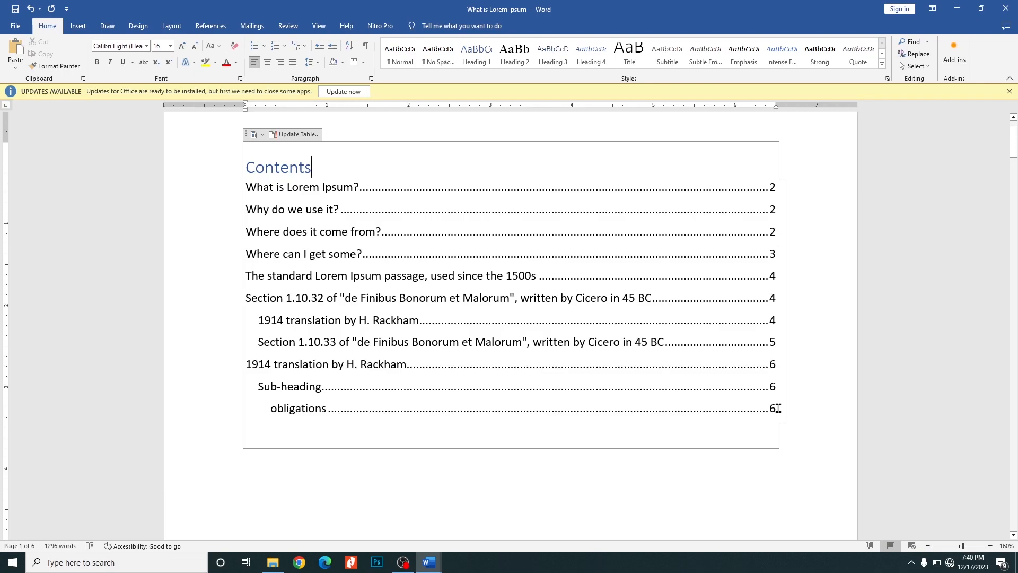
# - Select all the text from the "What is Lorem Ipsum?" heading to the document's end and set its font color to Automatic
pyautogui.scroll(-10, 614, 366)
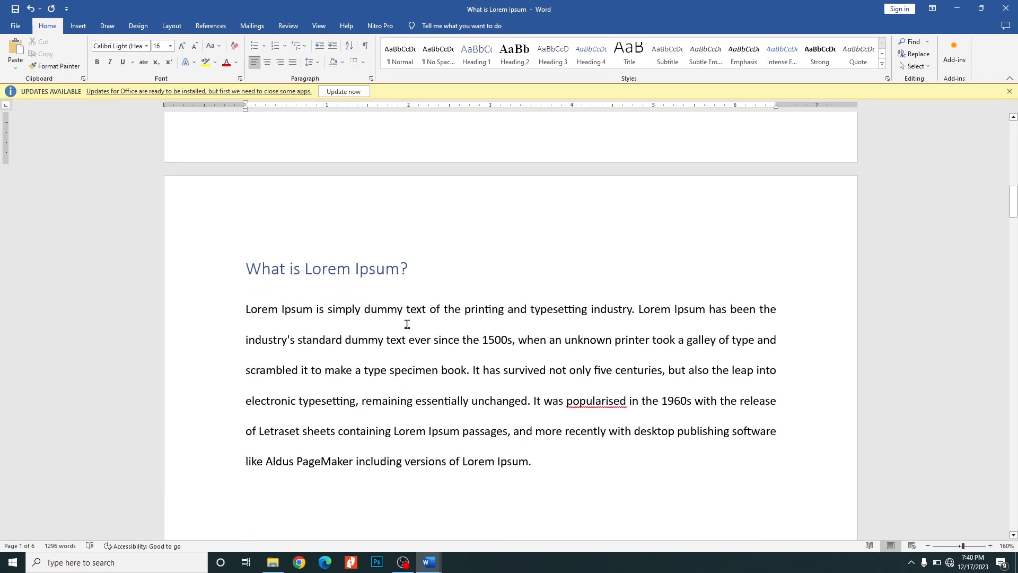
pyautogui.scroll(-10, 411, 316)
pyautogui.scroll(10, 424, 297)
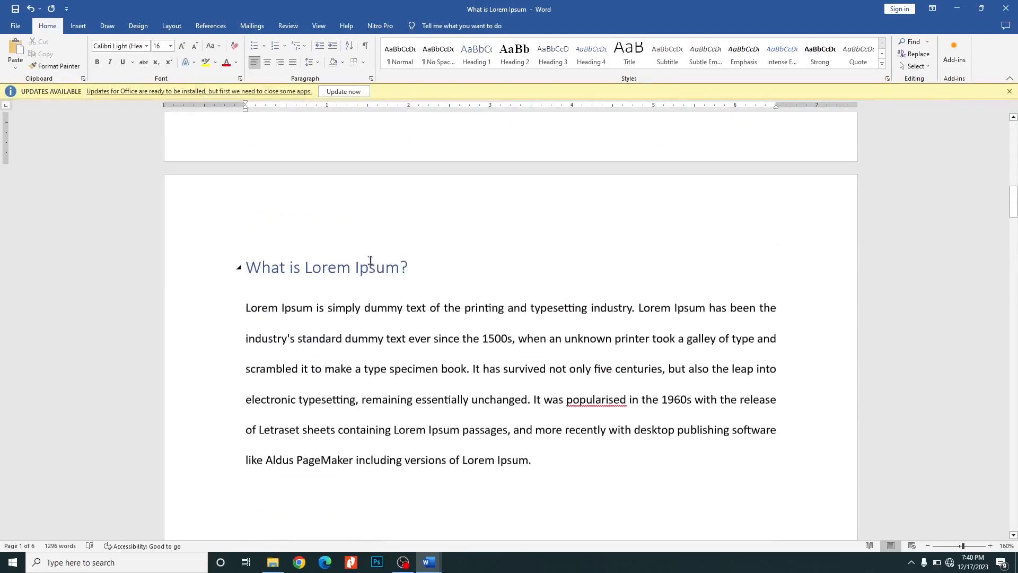
pyautogui.moveTo(256, 238); pyautogui.dragTo(313, 309)
pyautogui.click(270, 223)
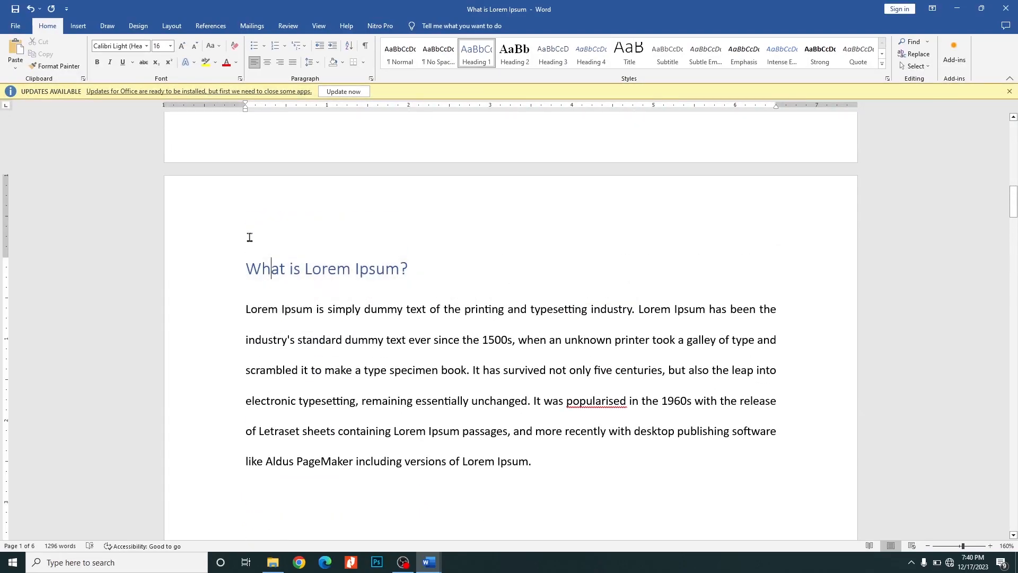
pyautogui.moveTo(286, 275); pyautogui.dragTo(796, 560)
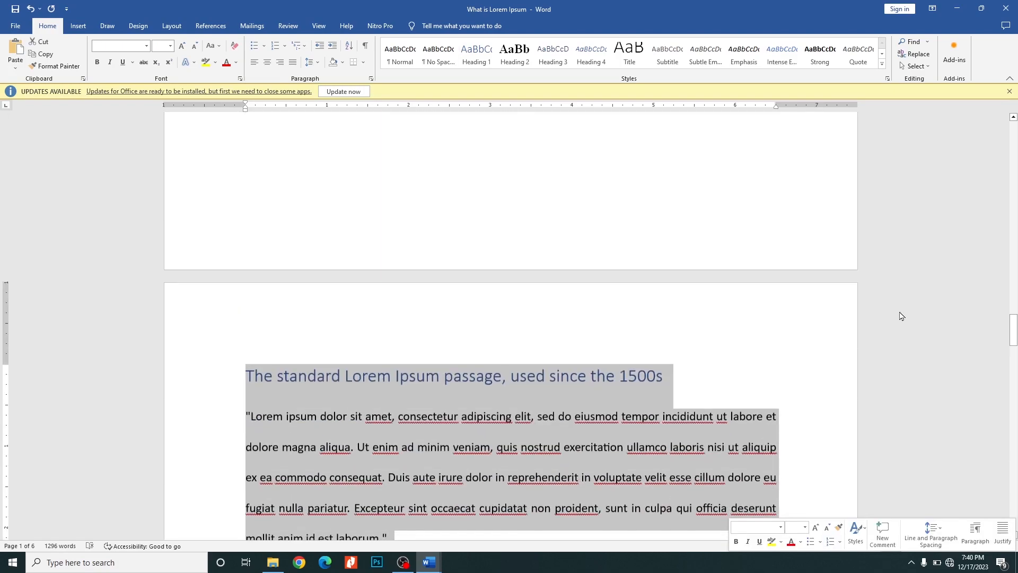
pyautogui.scroll(-3, 890, 306)
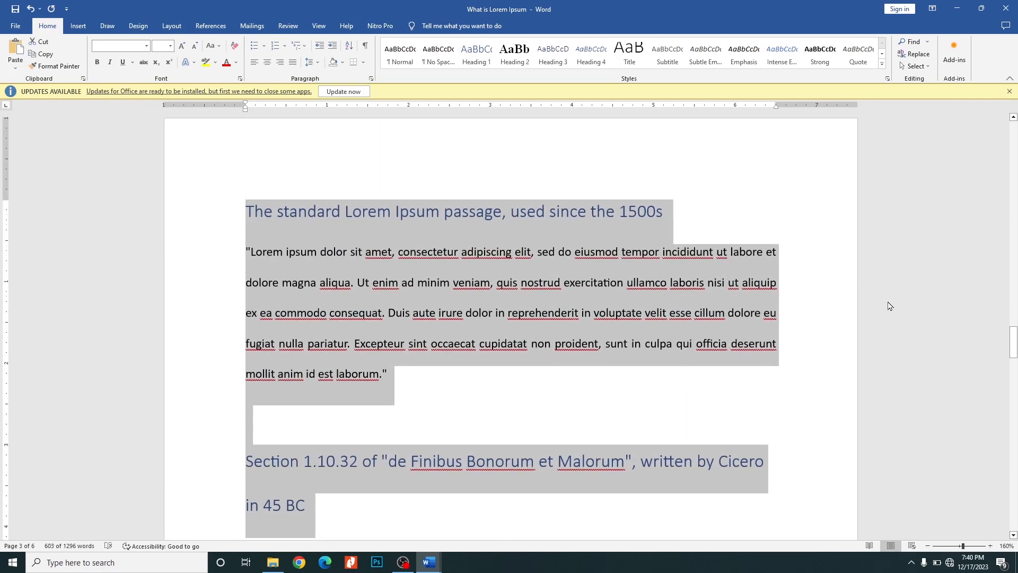
pyautogui.scroll(-12, 889, 306)
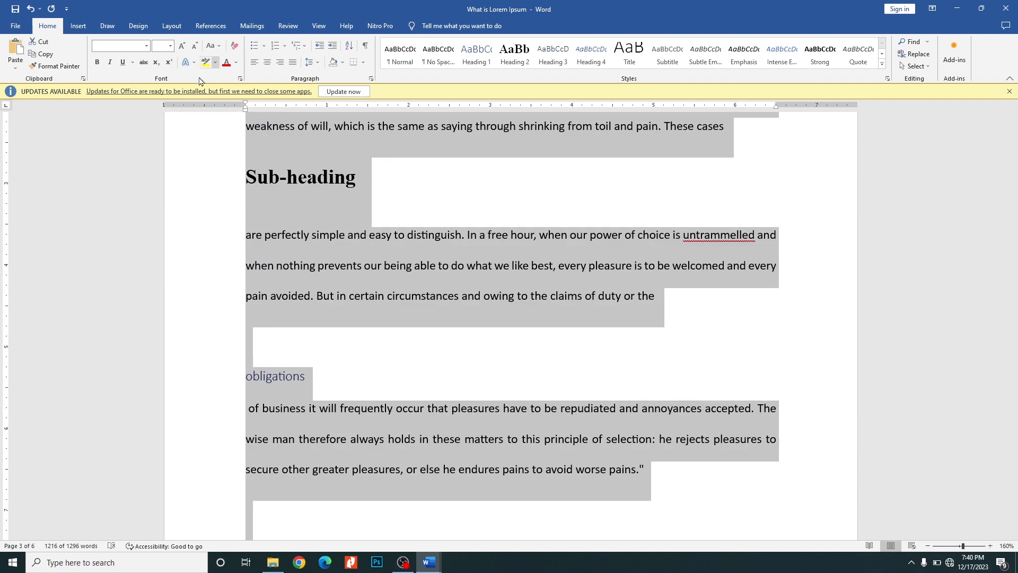
pyautogui.click(235, 65)
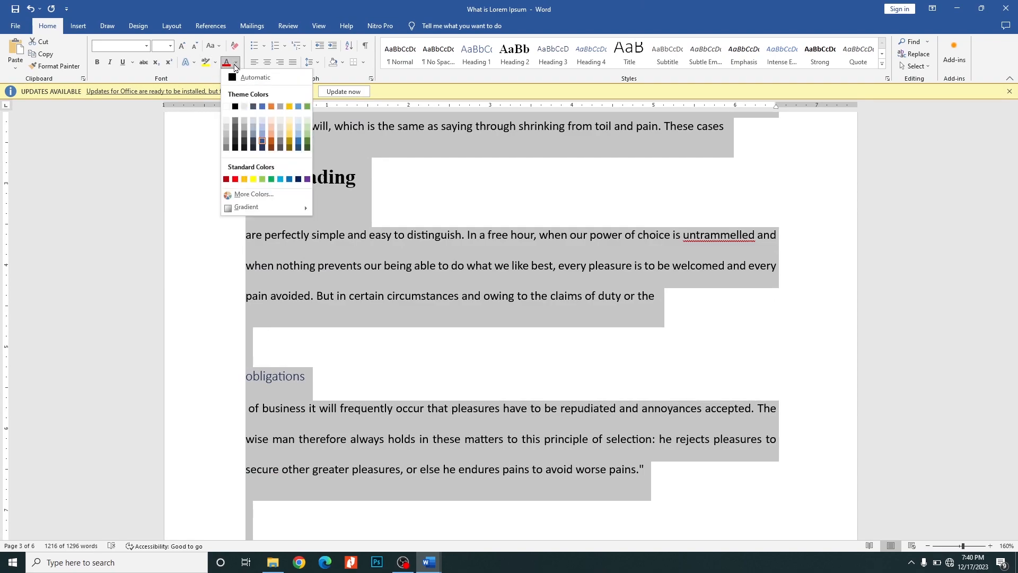
pyautogui.click(237, 79)
pyautogui.scroll(5, 483, 314)
pyautogui.scroll(15, 481, 311)
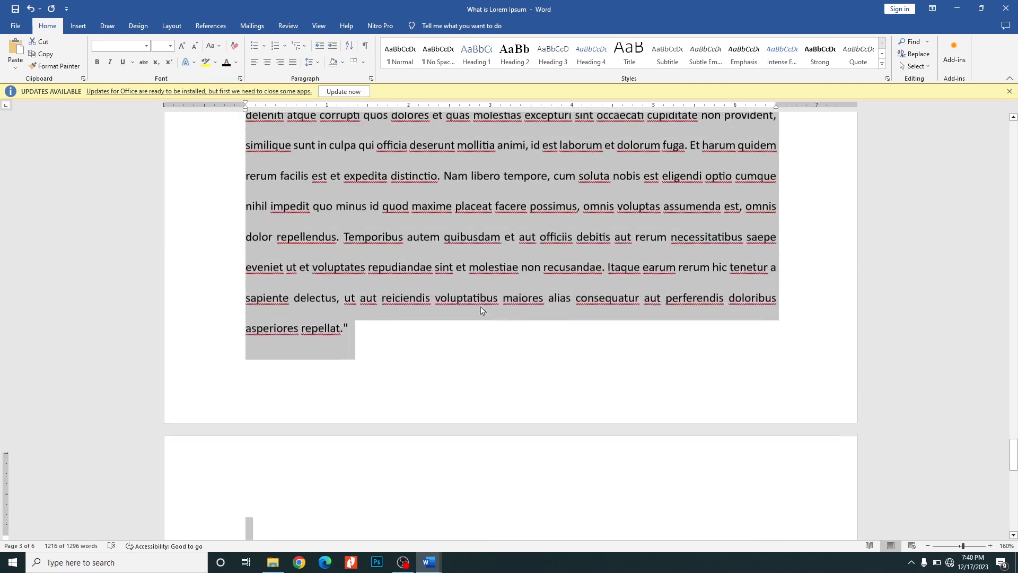
pyautogui.scroll(10, 481, 311)
pyautogui.click(481, 277)
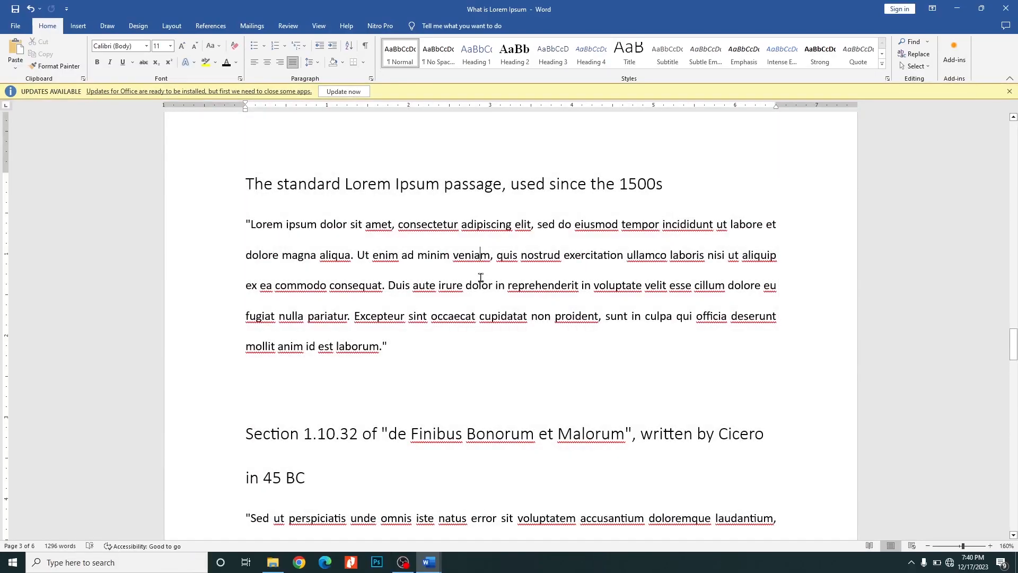